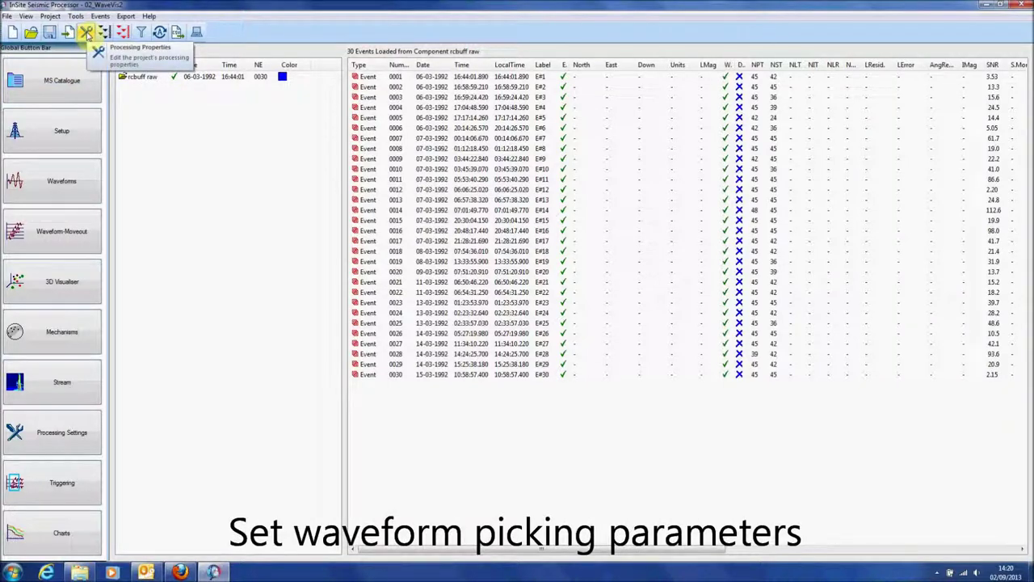
- Open the project's Processing Properties dialog from the toolbar
click(87, 34)
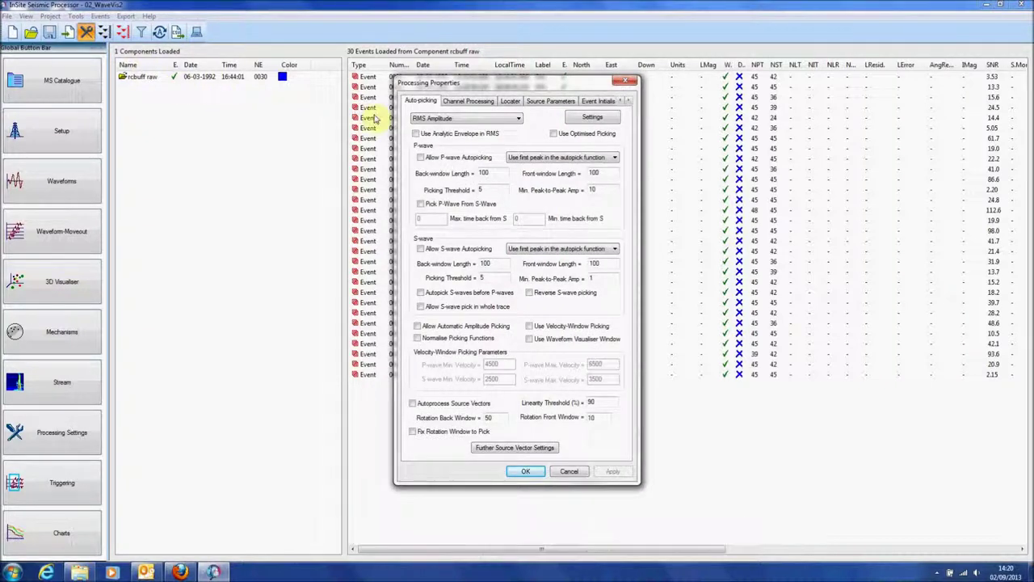
- Keep RMS Amplitude picking, enable P-wave autopicking and pick at the maximum peak
click(519, 120)
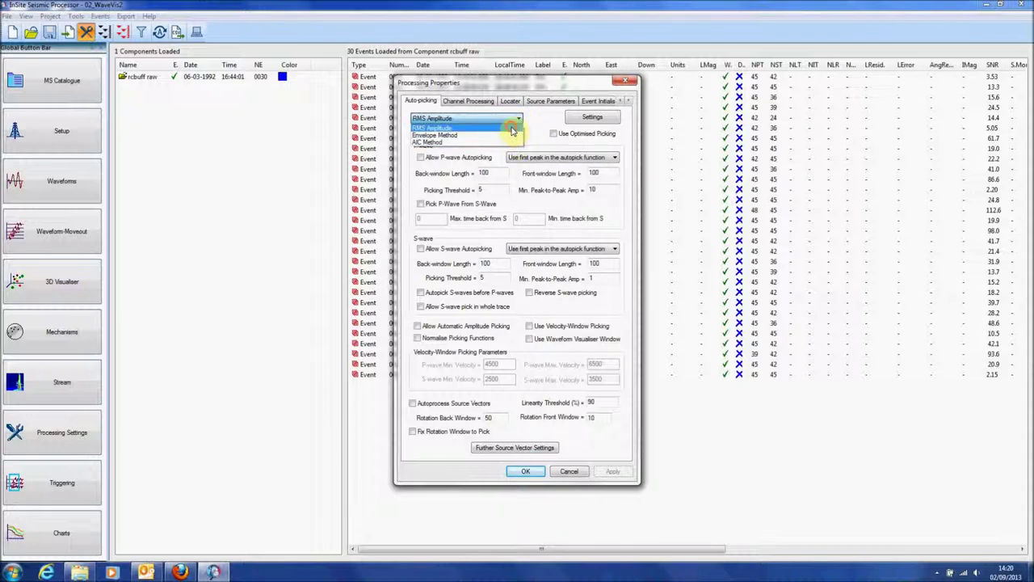
click(511, 130)
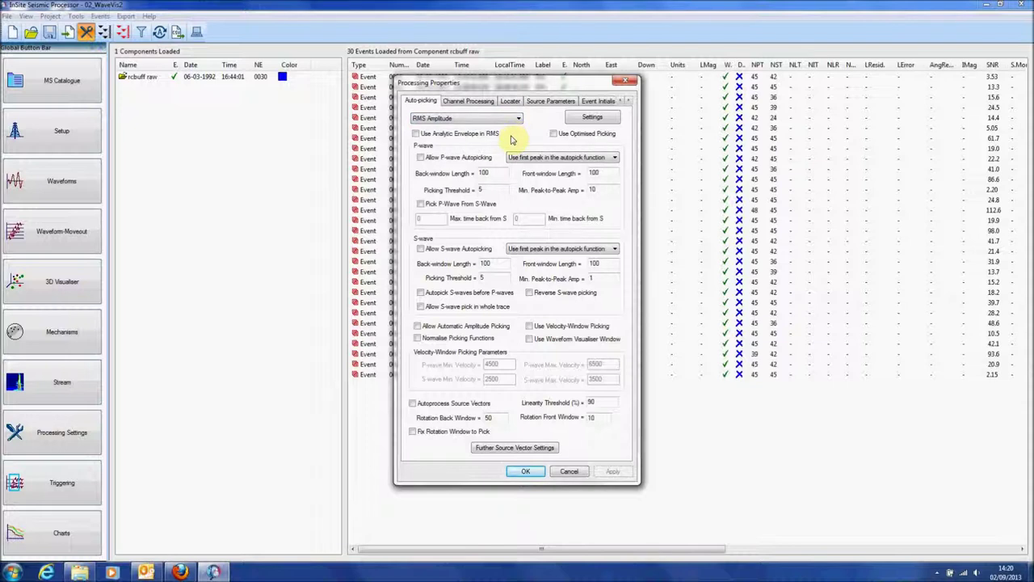
click(421, 158)
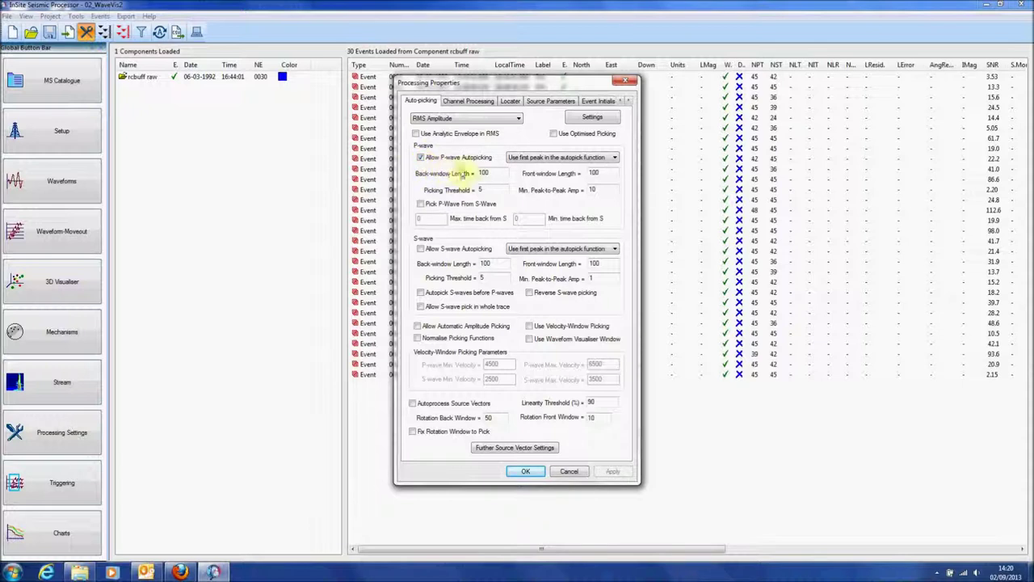
click(614, 157)
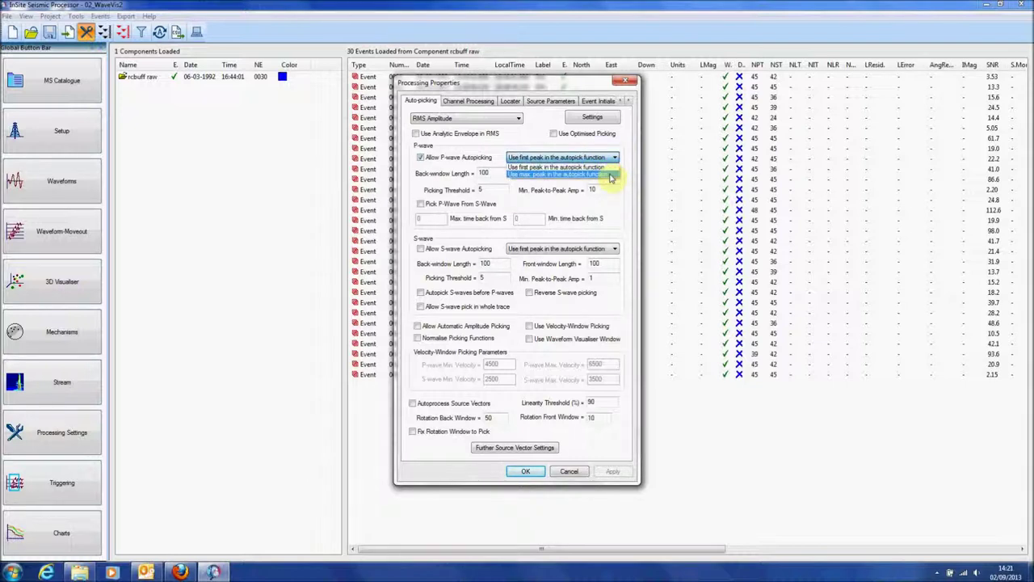
click(611, 174)
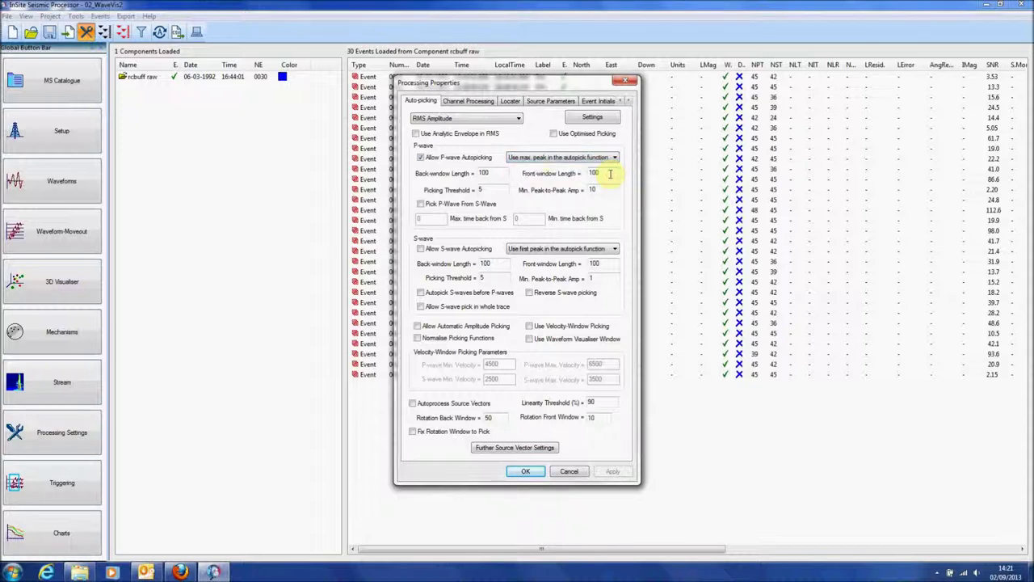
- Set the P-wave back window to 200, front window to 20, minimum amplitude to 0.001
click(508, 172)
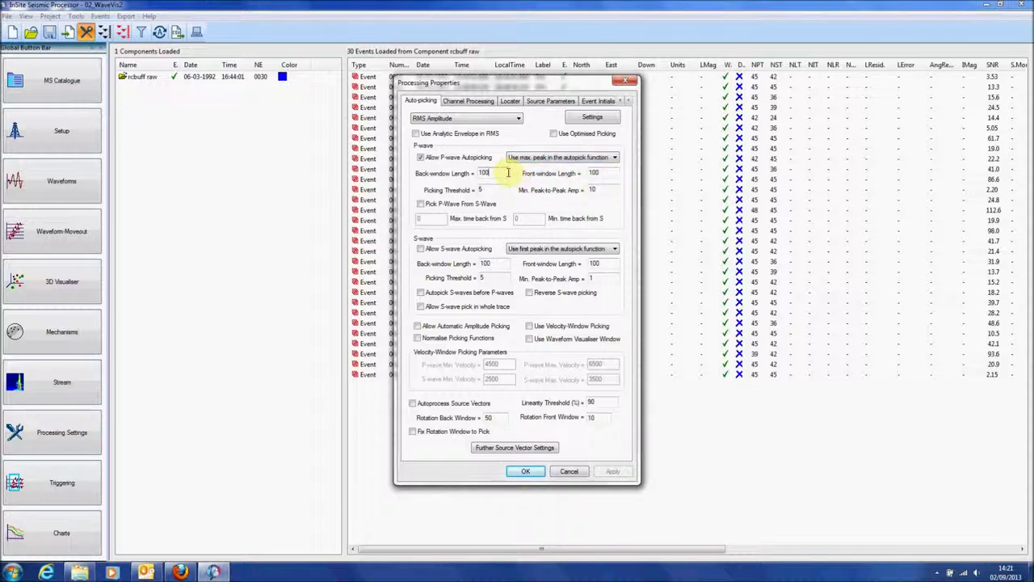
key(BackSpace)
text(200)
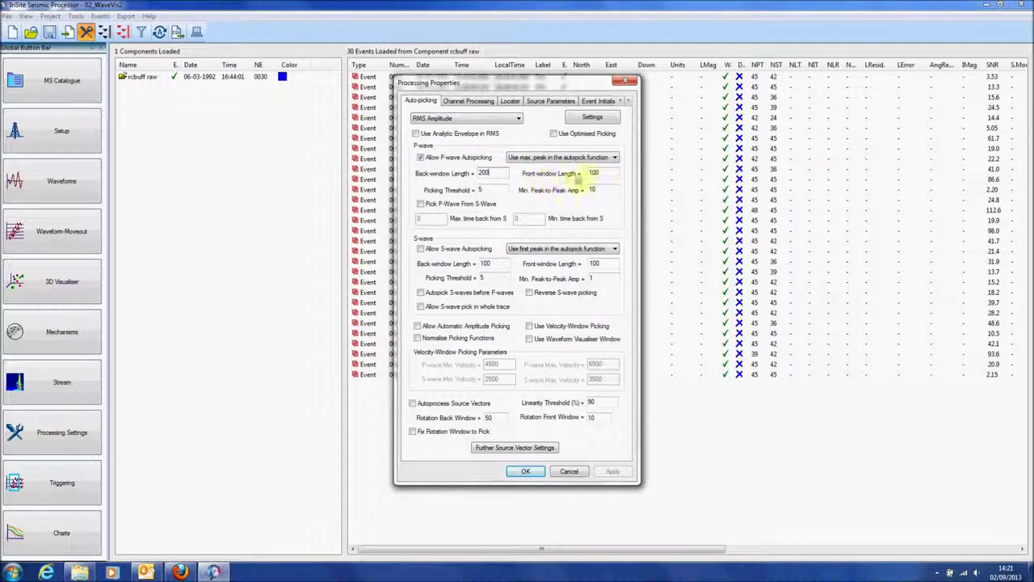
click(615, 172)
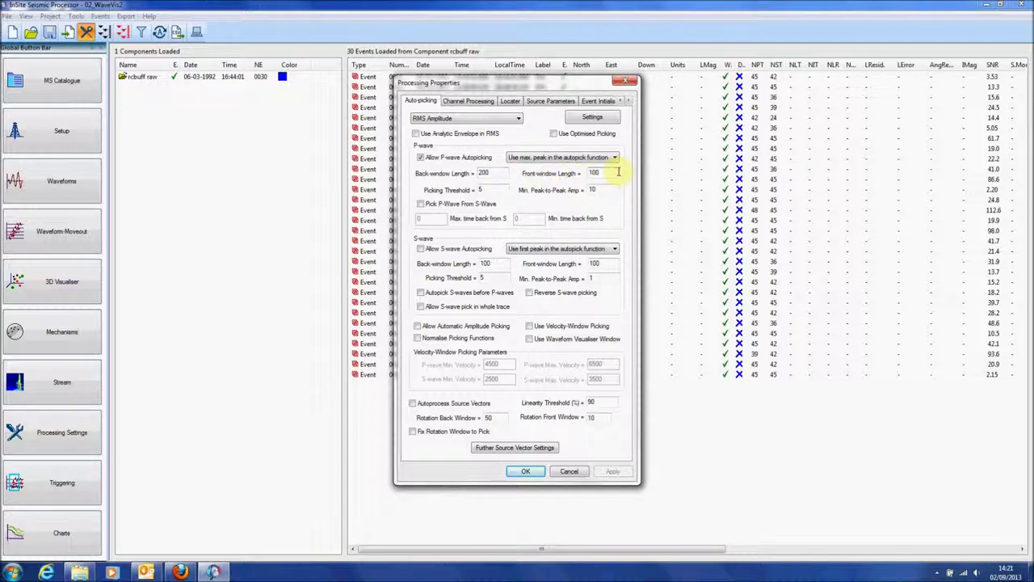
key(BackSpace)
key(BackSpace)
key(BackSpace)
text(20)
click(614, 190)
key(BackSpace)
text(0)
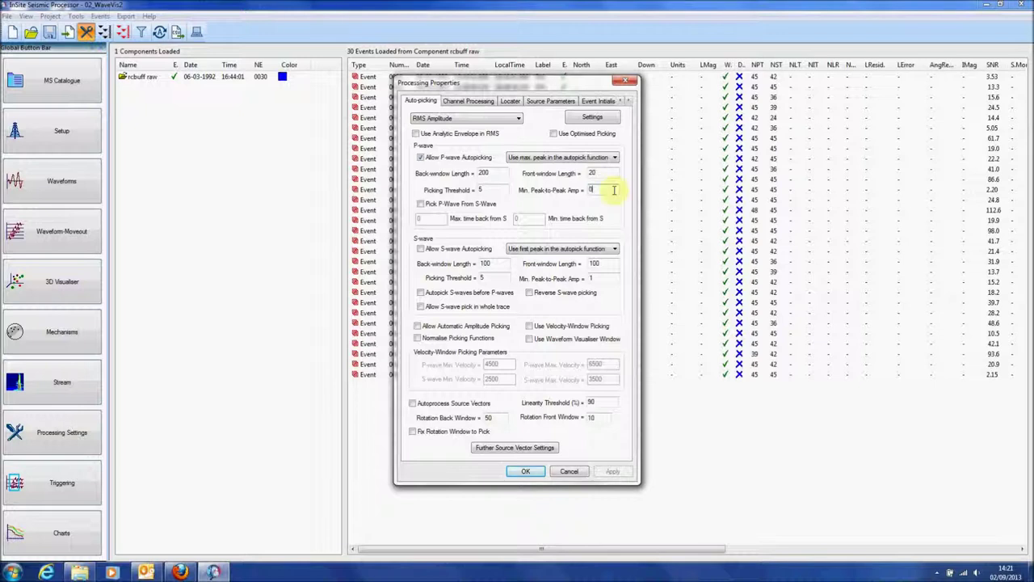
text(.00)
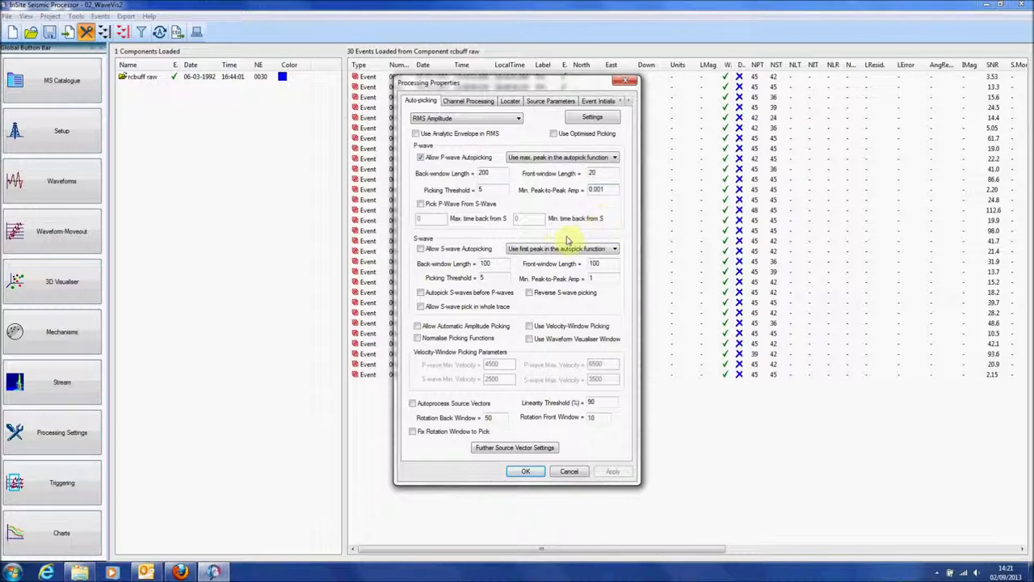
- Enable S-wave autopicking, keeping first-peak picking
click(421, 251)
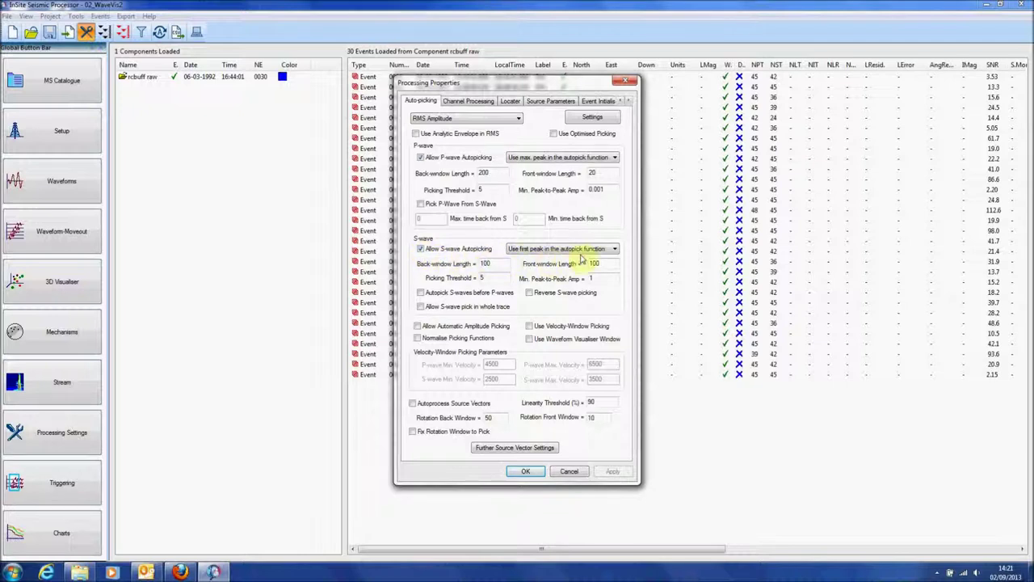
click(613, 251)
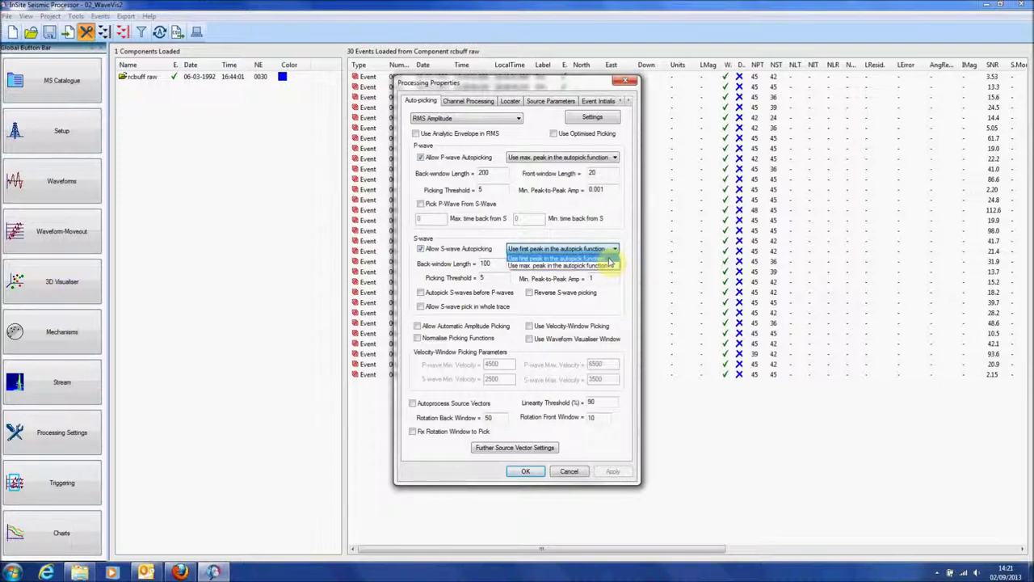
click(610, 258)
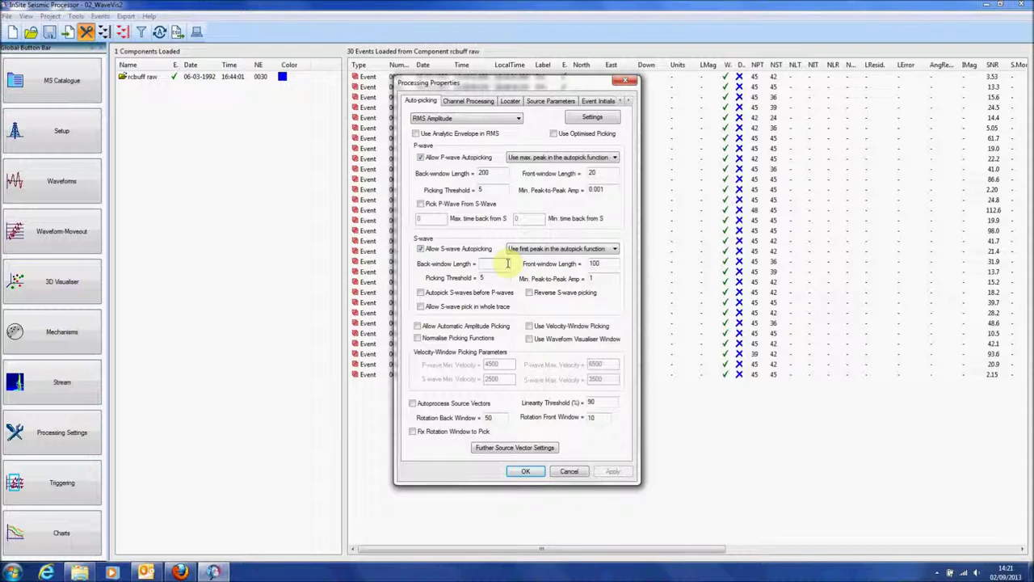
- Set S-wave windows 50/15, minimum amplitude 0.002, and use the waveform visualiser window
text(50)
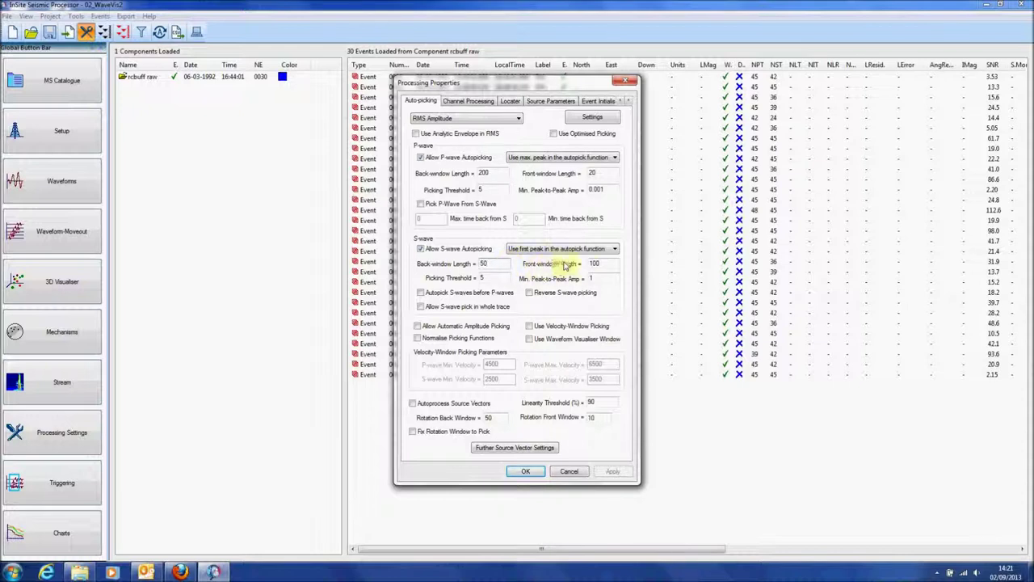
double_click(616, 263)
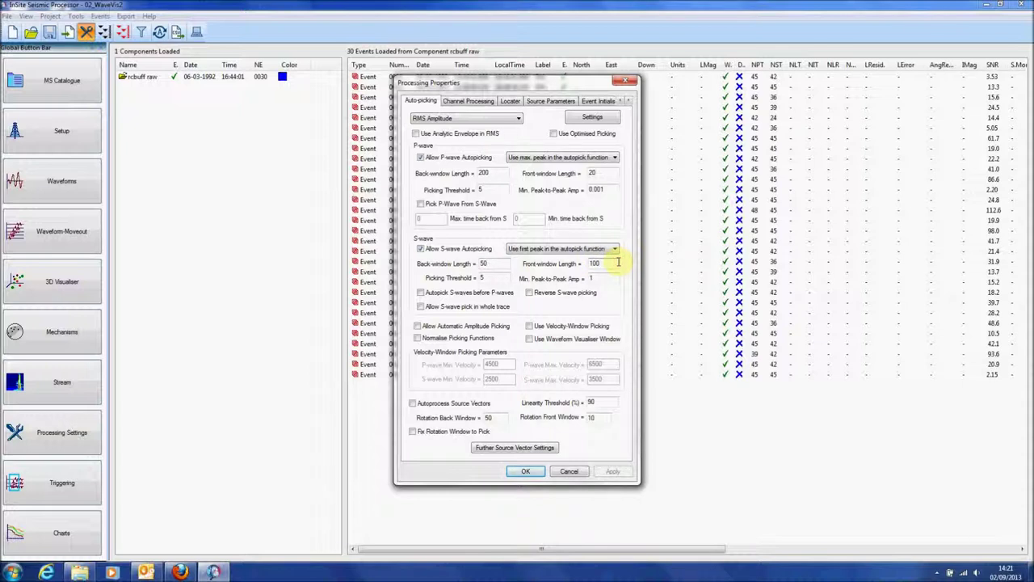
key(BackSpace)
key(BackSpace)
key(BackSpace)
text(15)
click(616, 277)
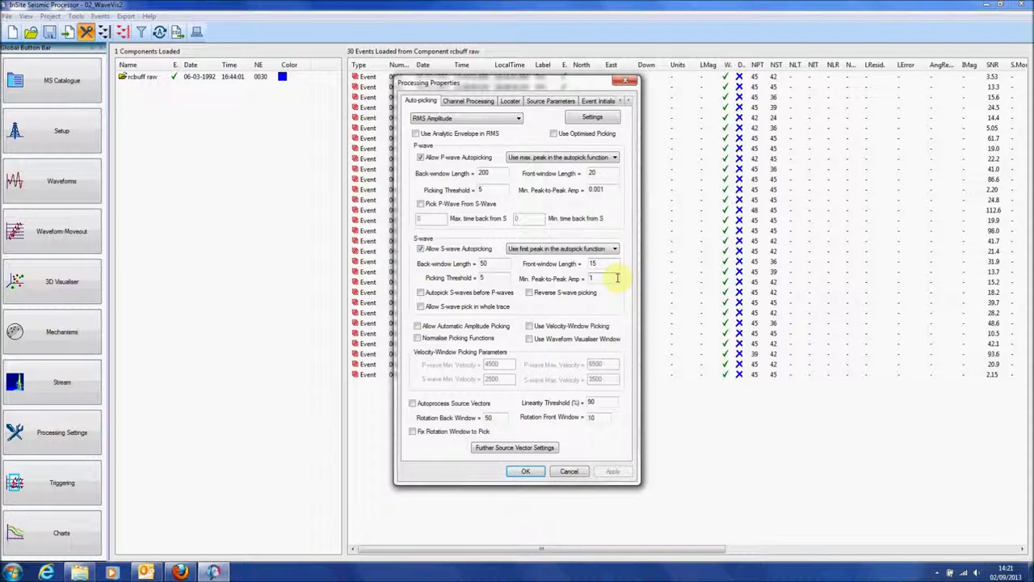
text(0.002)
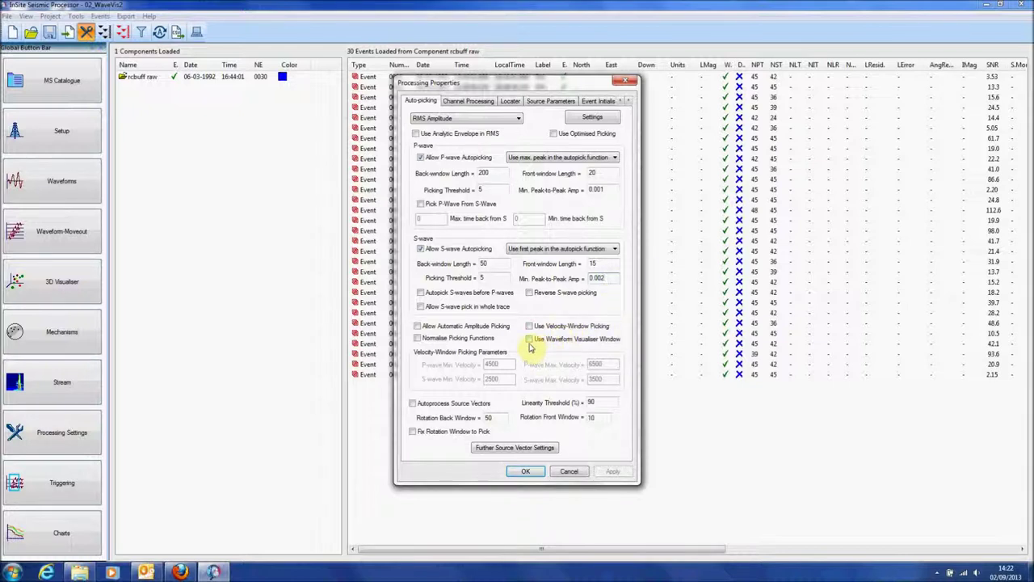
click(529, 340)
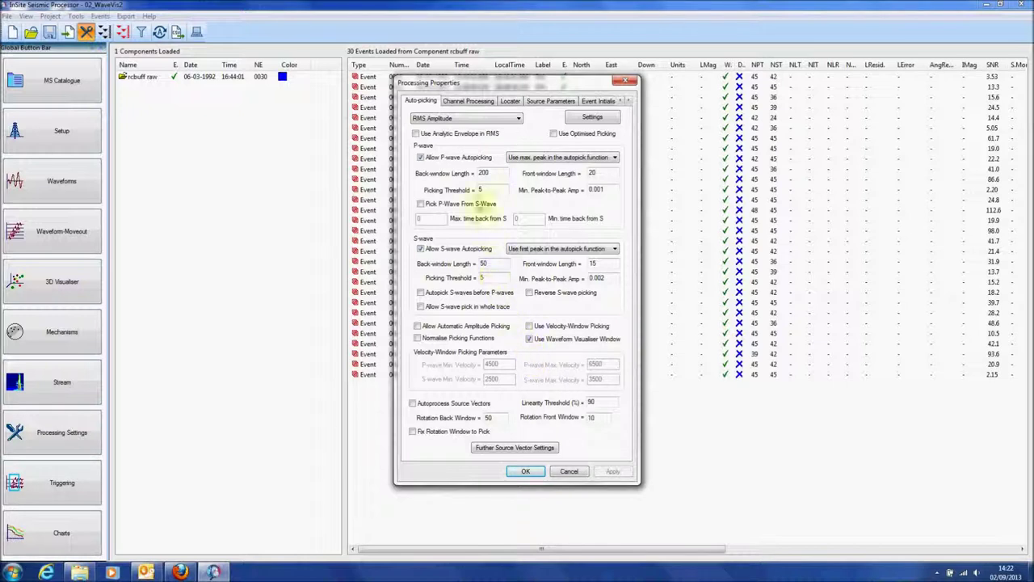
- In Channel Processing, filter automatically on reading and filter using sensor settings
click(469, 101)
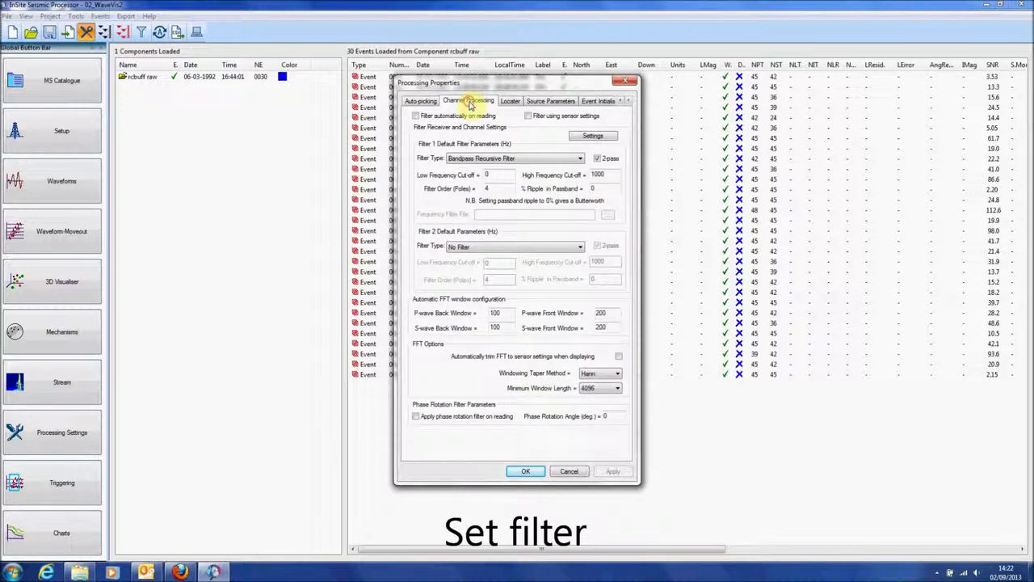
click(416, 117)
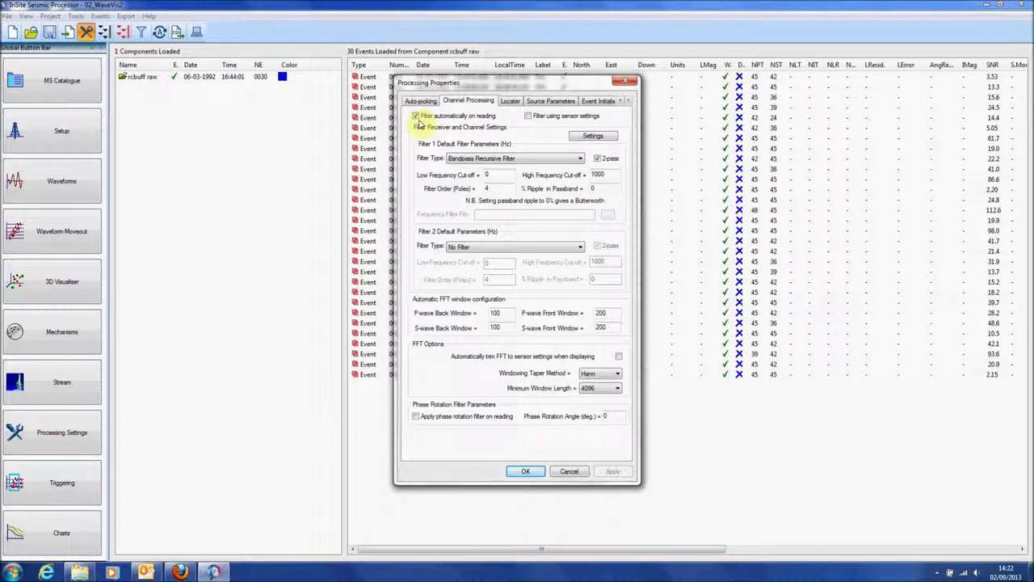
click(528, 118)
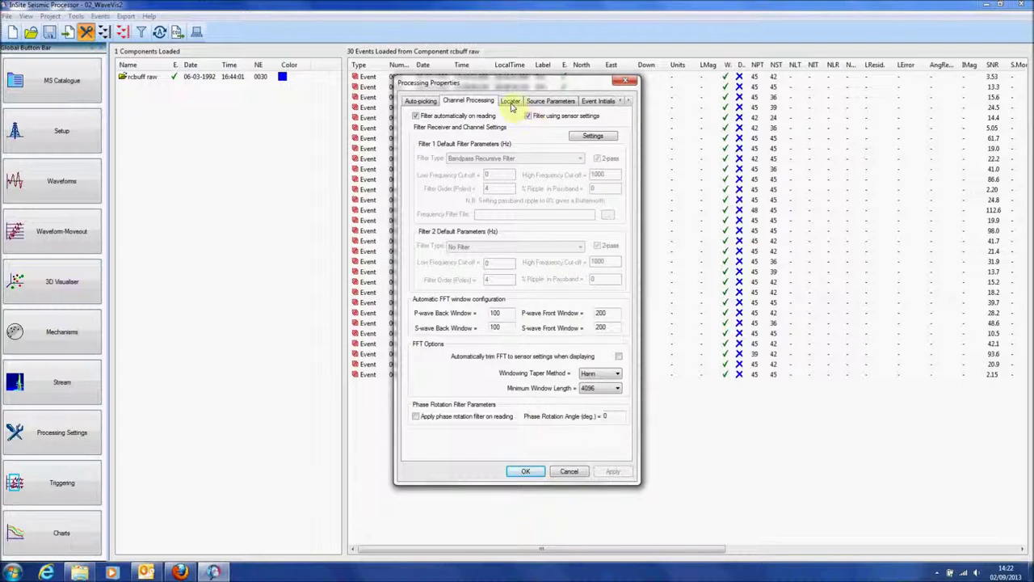
click(511, 103)
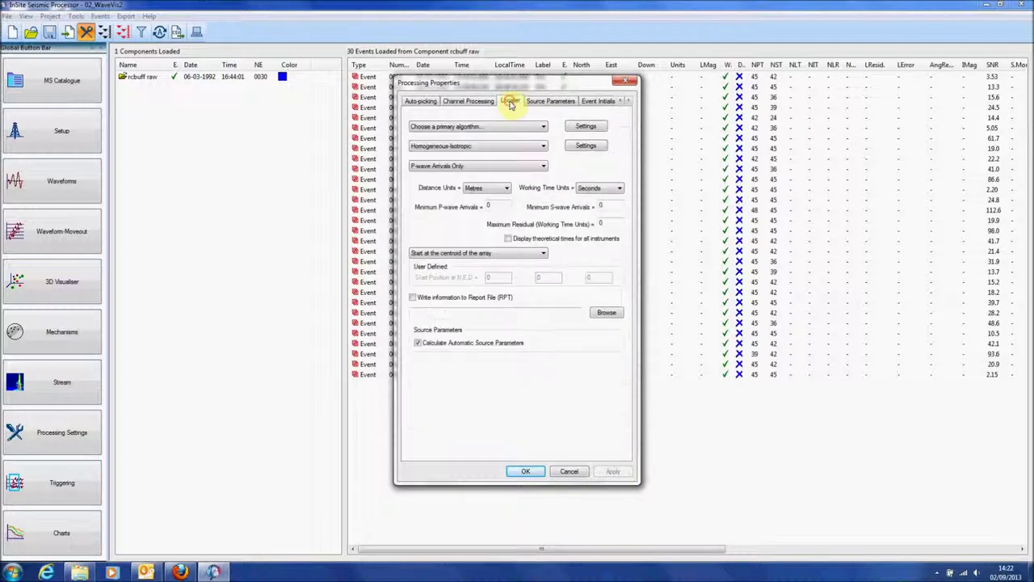
- Choose SIMPLEX INTO GEIGER as the primary location algorithm and accept its settings
click(544, 131)
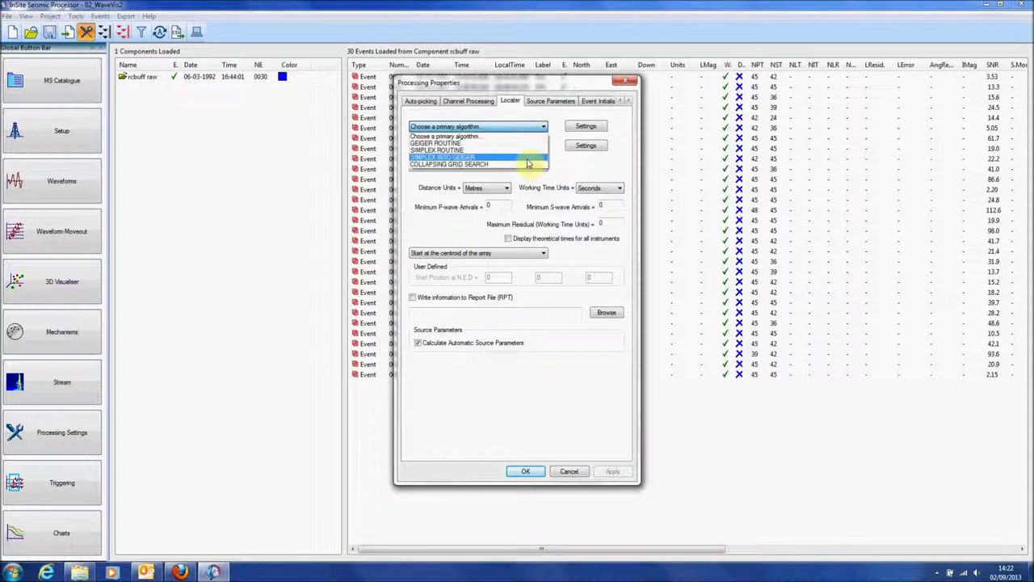
click(528, 158)
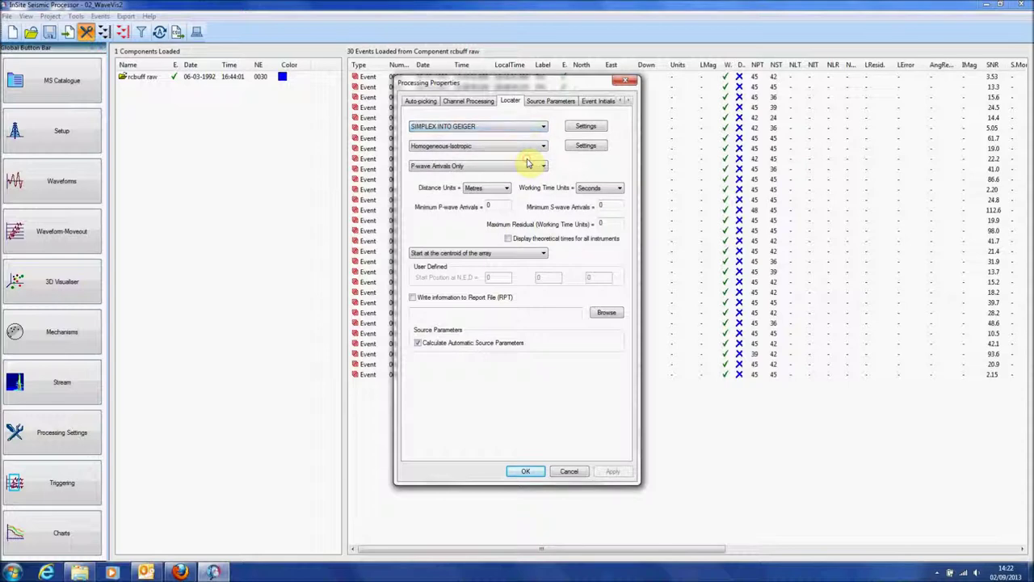
click(586, 126)
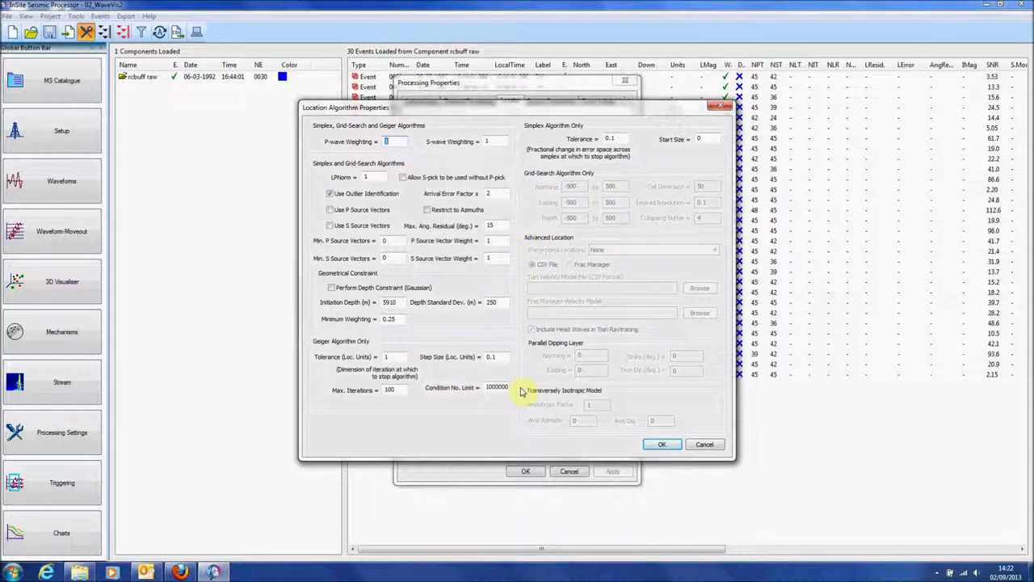
click(664, 445)
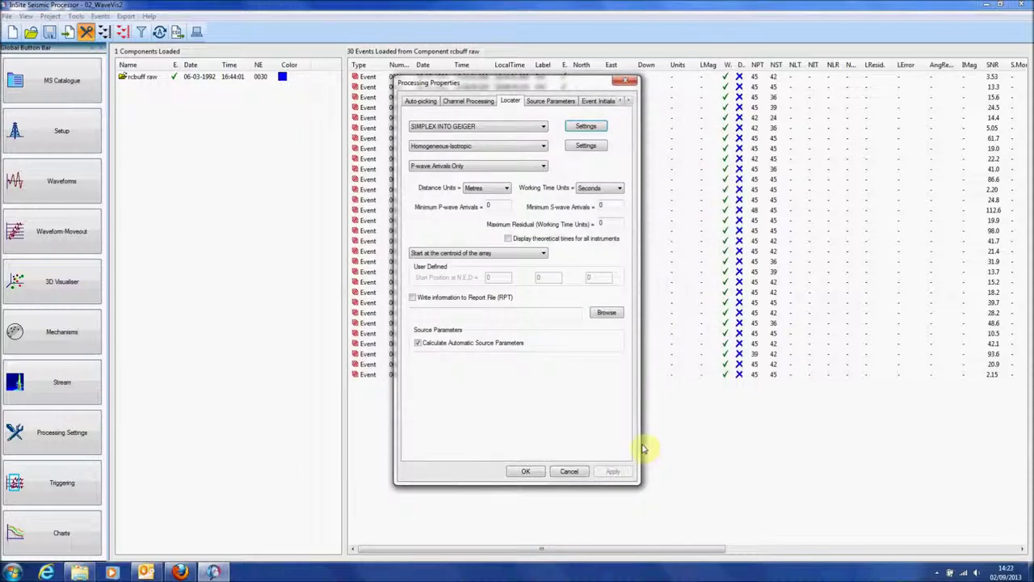
- Keep the homogeneous-isotropic model with P-wave 5970 m/s and S-wave 3460 m/s velocities
click(543, 146)
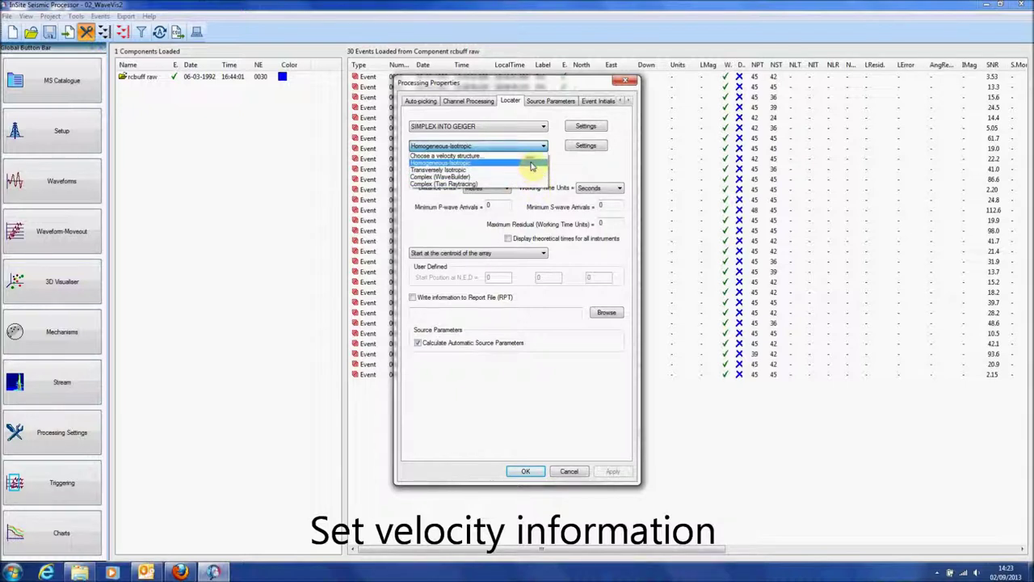
click(533, 164)
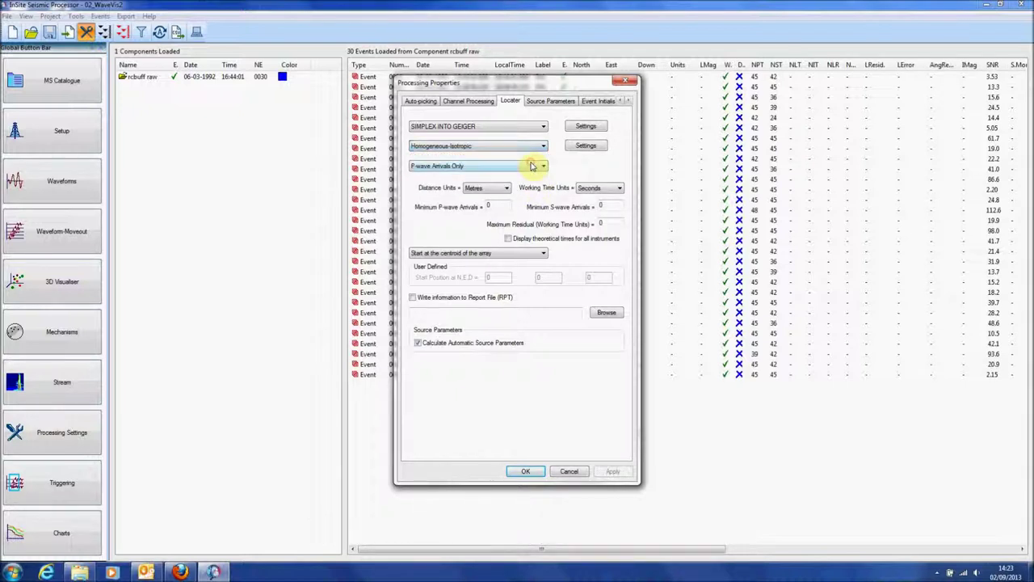
click(587, 146)
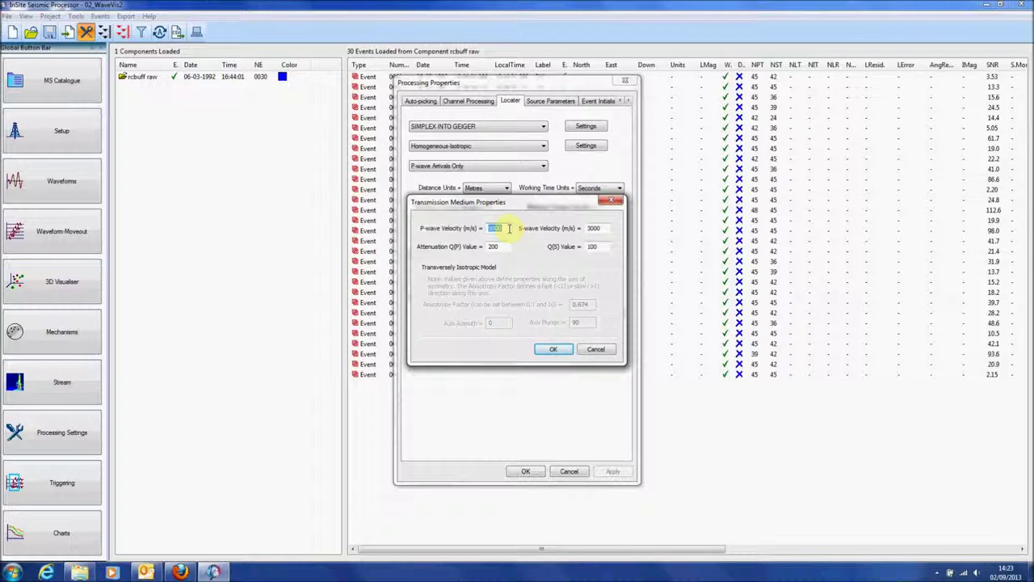
text(5970)
double_click(590, 228)
text(3460)
click(554, 349)
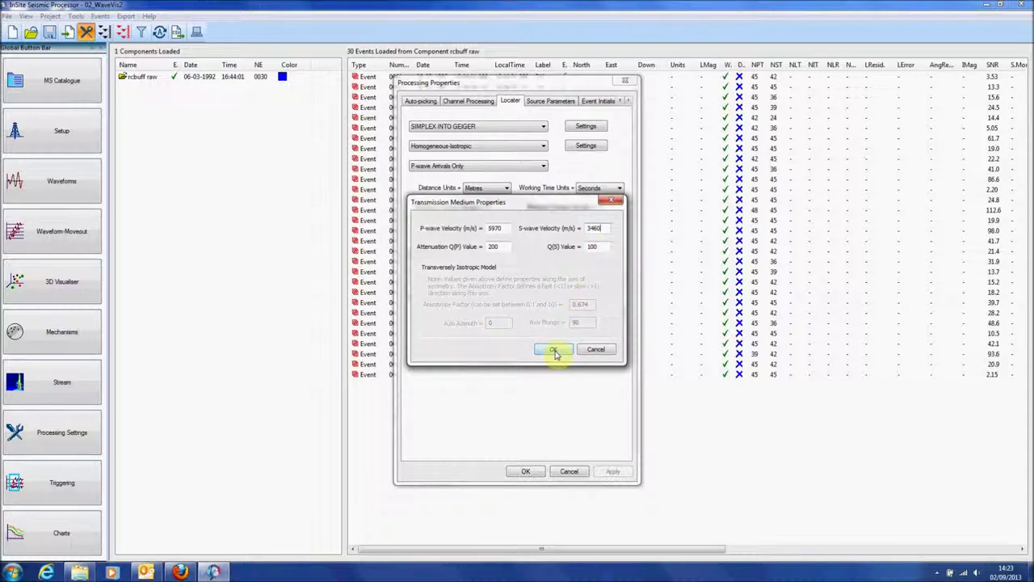
click(554, 350)
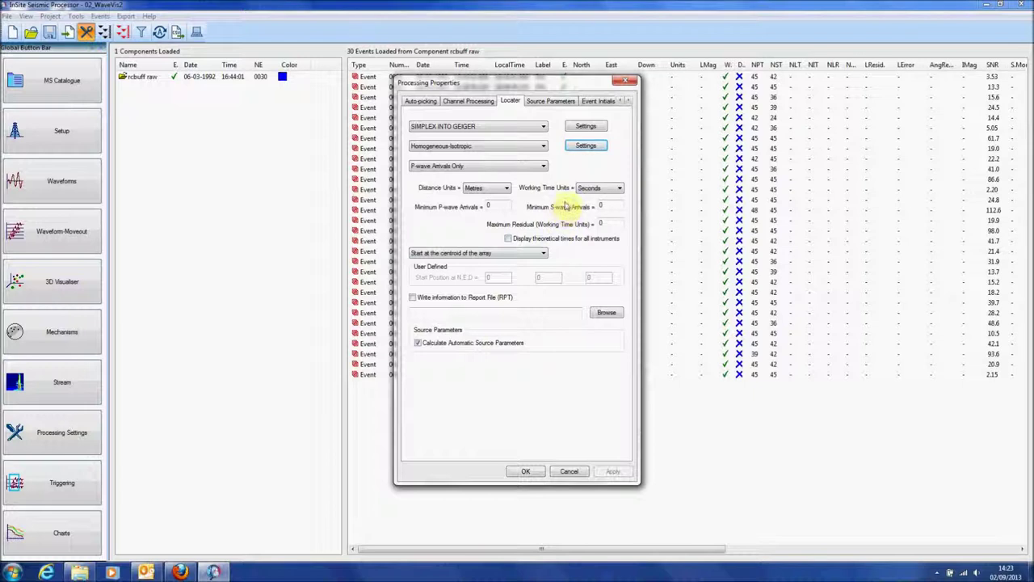
- Set working time units to Milliseconds, minimum P-wave arrivals 4, maximum residual 0.8
click(621, 188)
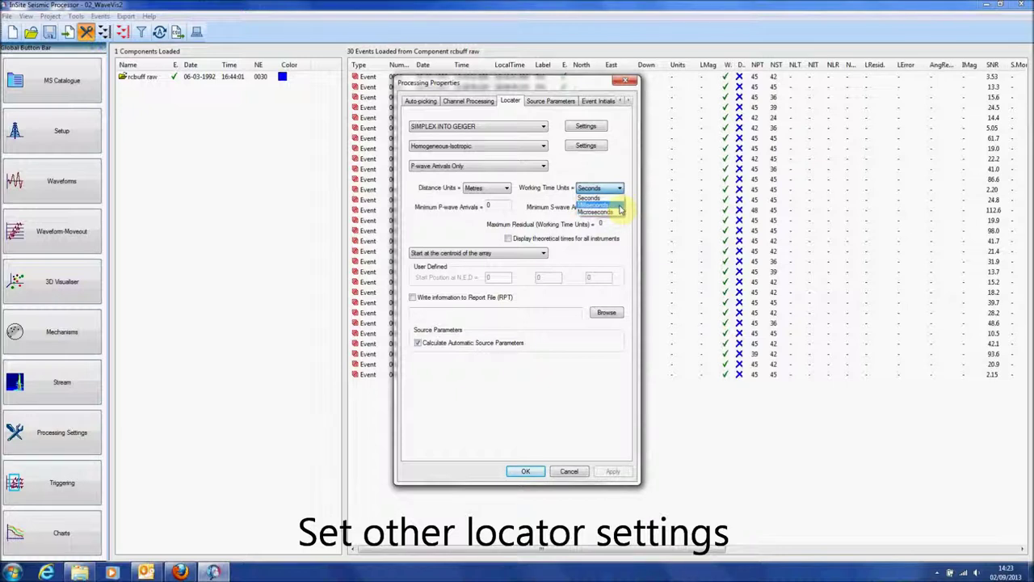
click(620, 207)
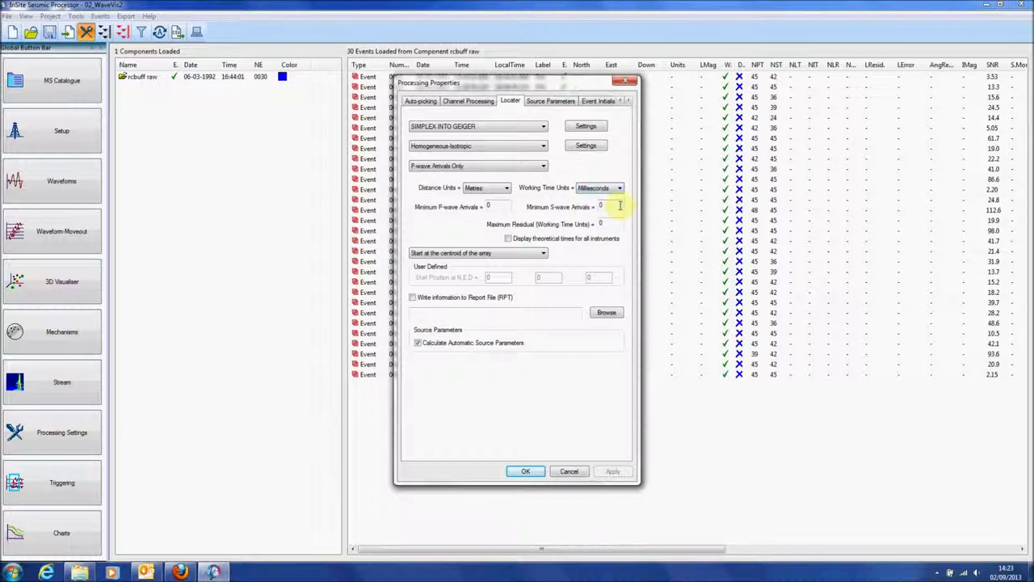
click(511, 206)
key(BackSpace)
text(4)
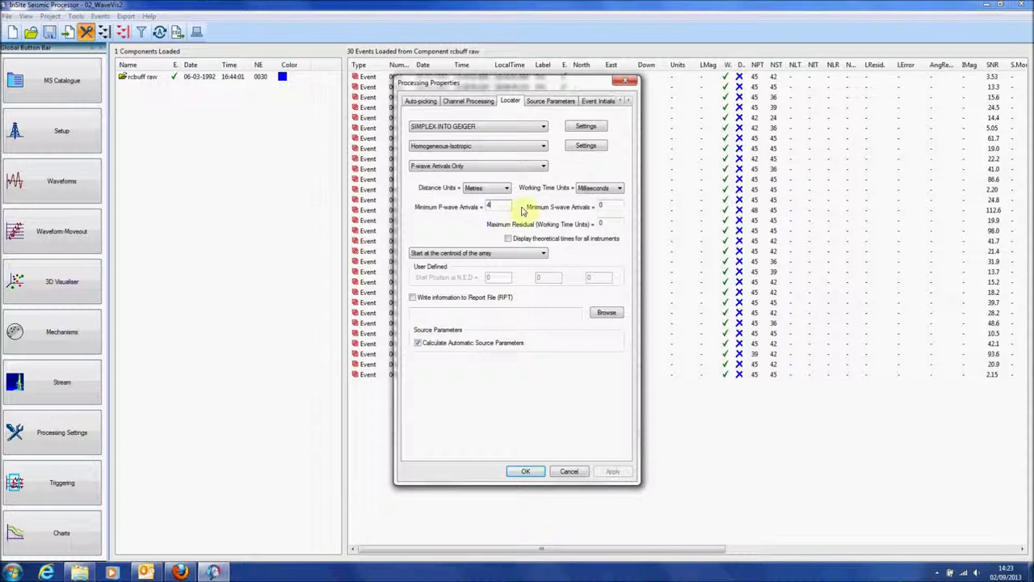
click(623, 223)
- Keep the array centroid as the starting position and apply the processing properties
click(543, 256)
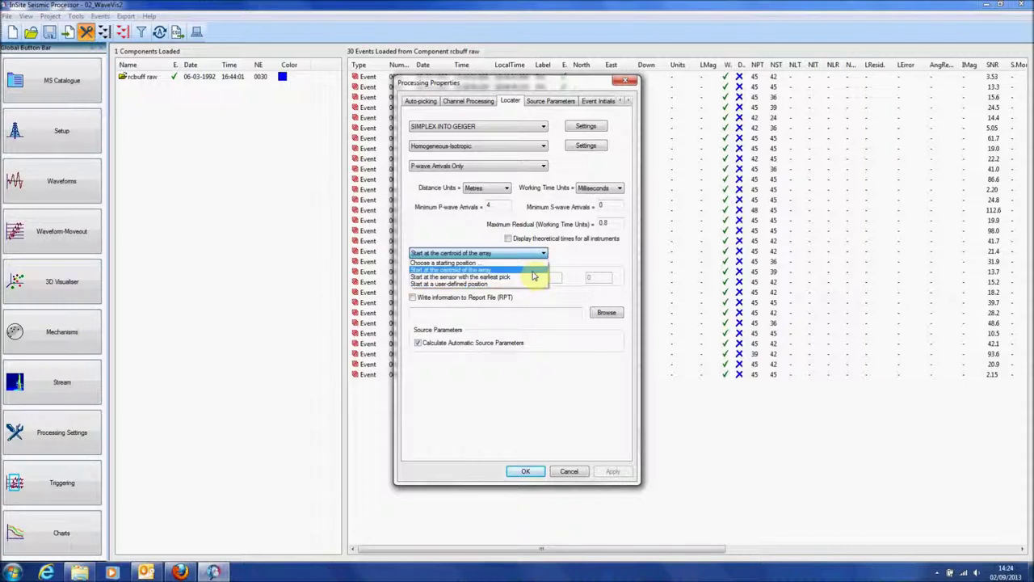
click(533, 271)
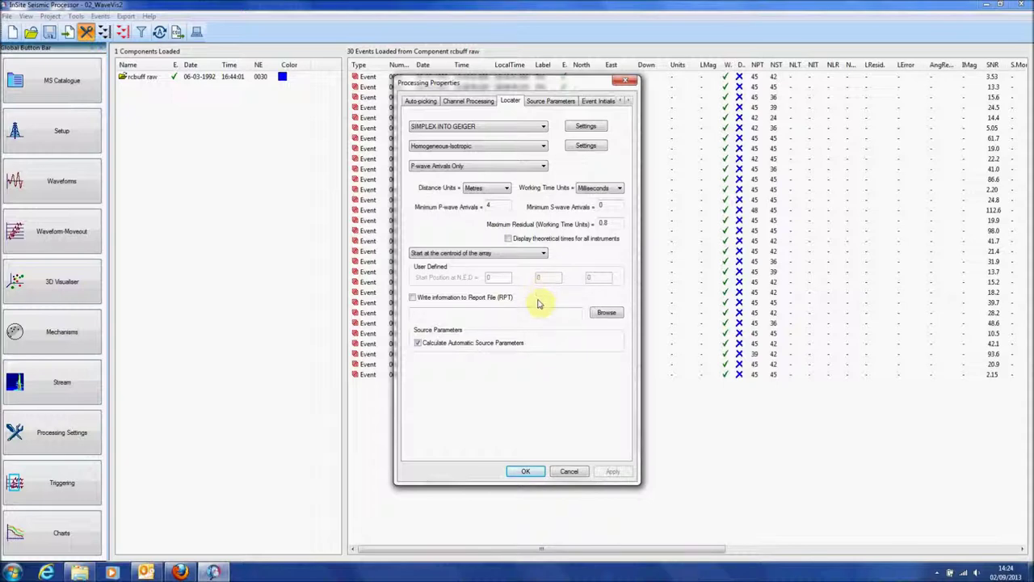
click(526, 471)
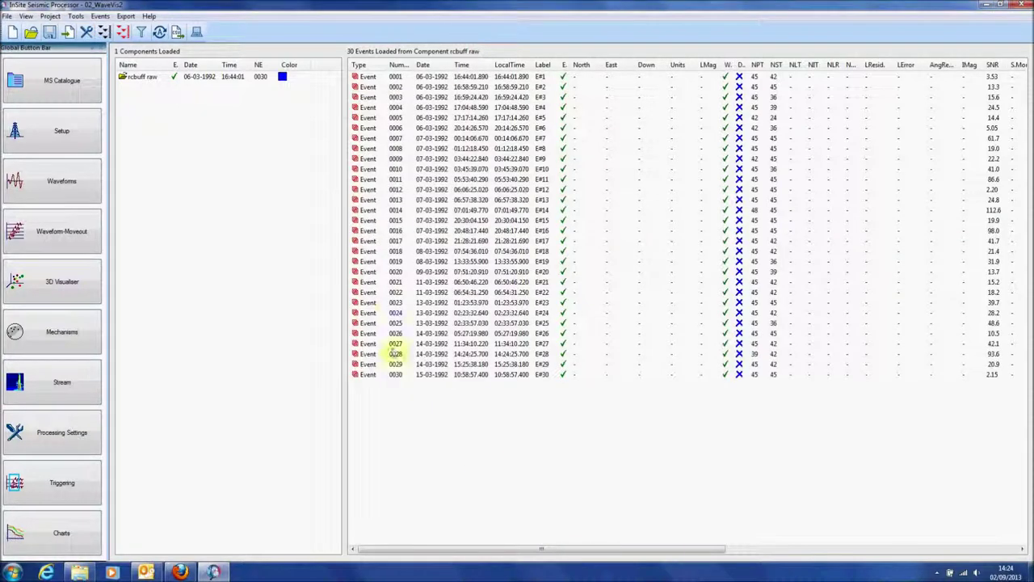
- Show event 0001's waveforms for all instruments in the Waveform Visualiser
click(465, 77)
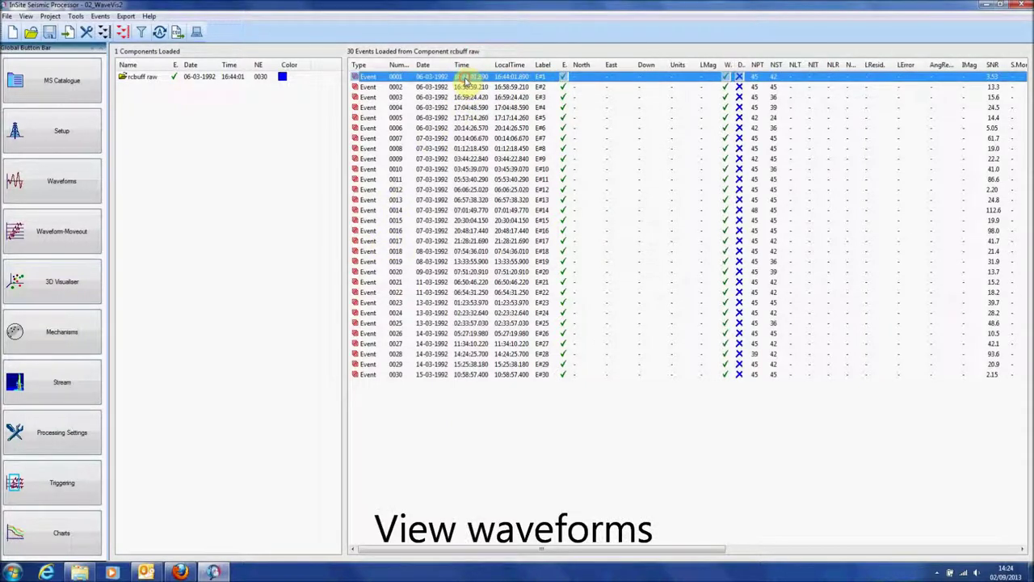
click(80, 190)
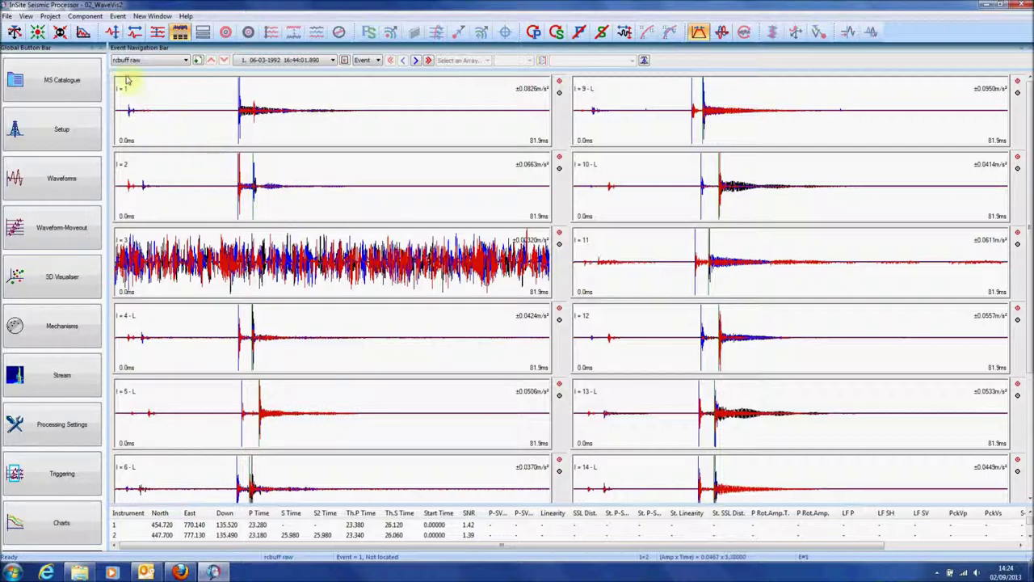
click(26, 16)
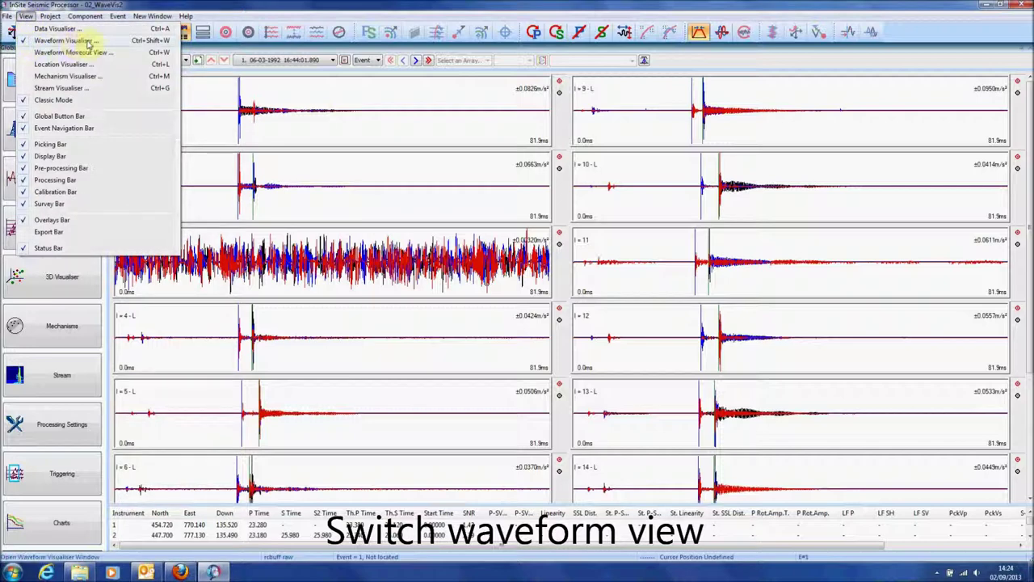
click(120, 44)
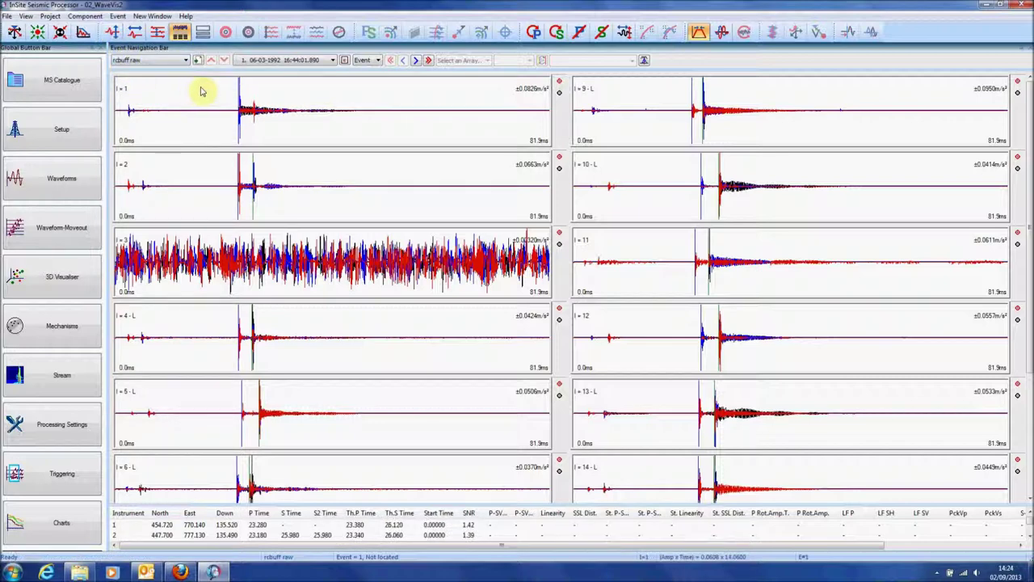
mouse_move(231, 95)
mouse_down()
mouse_move(241, 108)
mouse_move(319, 99)
mouse_up()
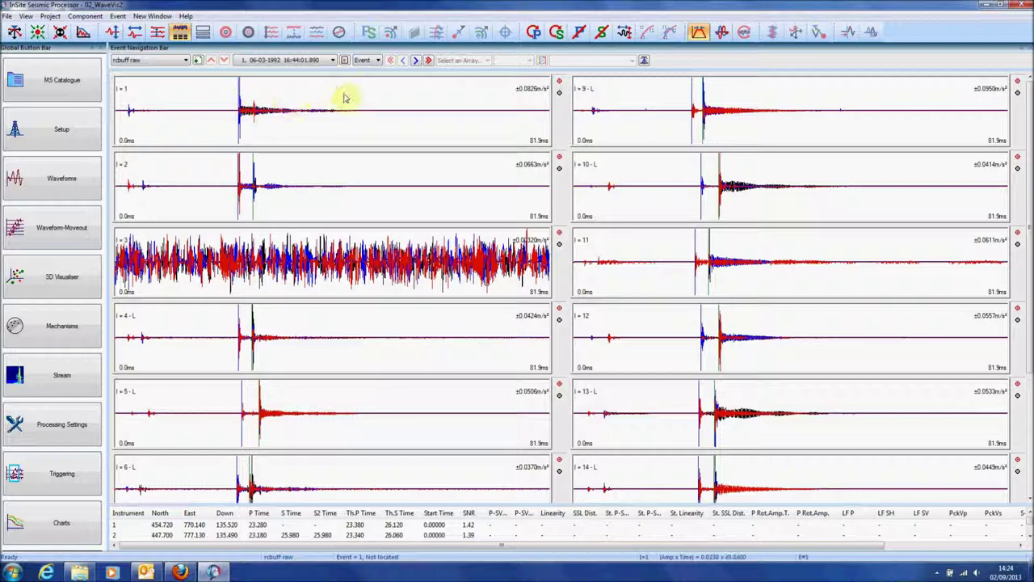
- Toggle the band-pass filter on and off, then autopick event 1's P- and S-wave arrivals
click(700, 32)
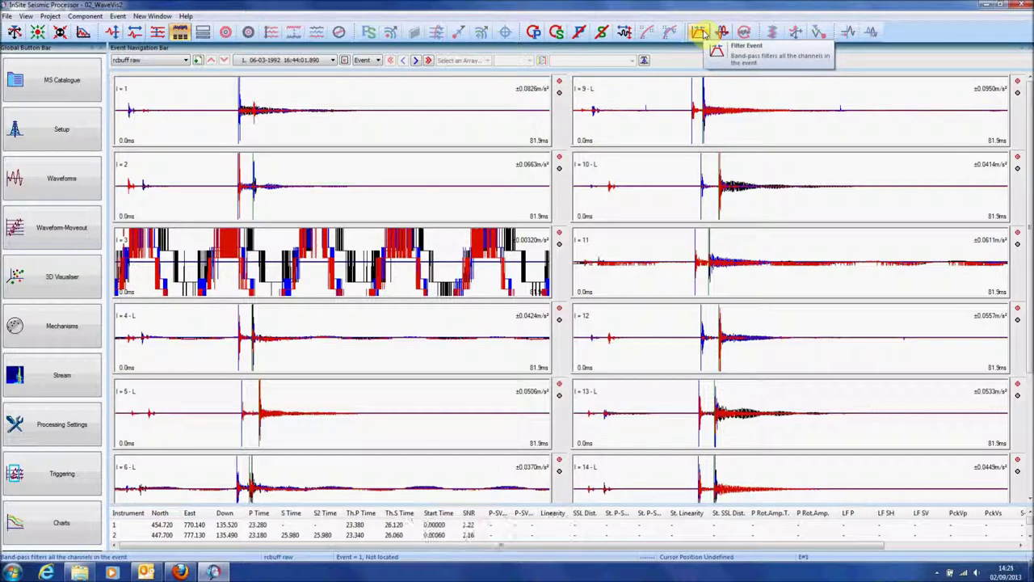
click(700, 33)
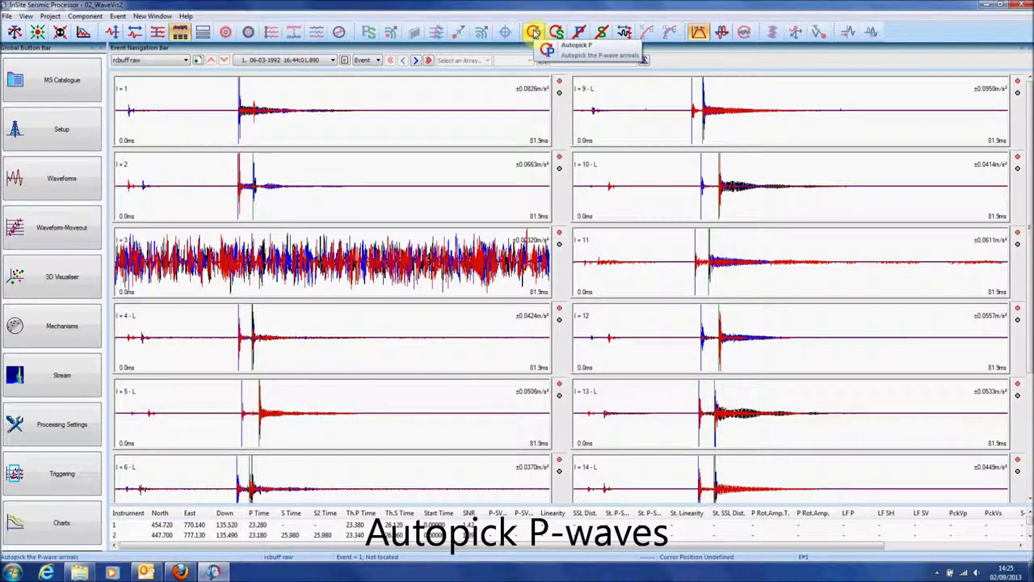
click(534, 31)
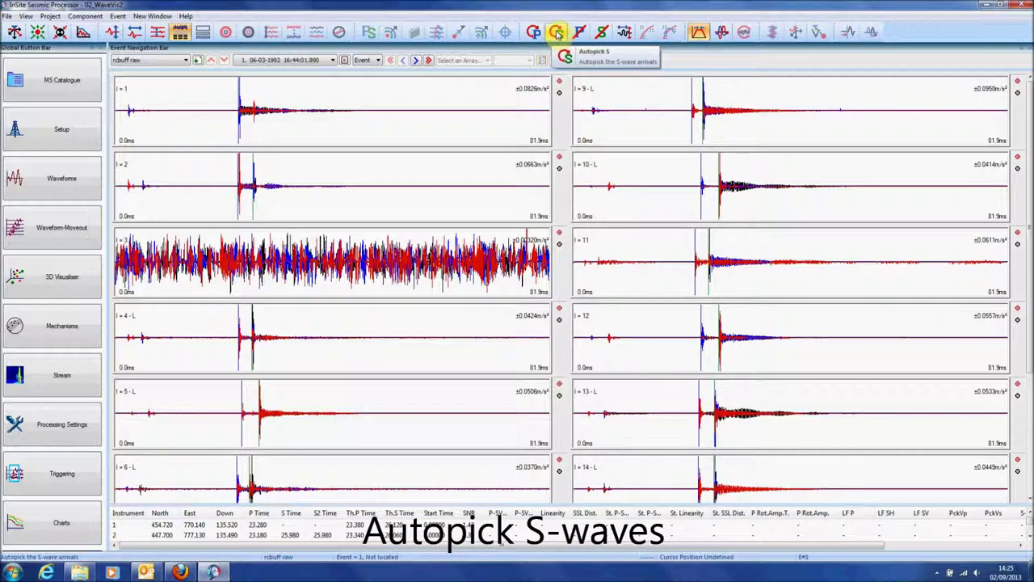
click(558, 32)
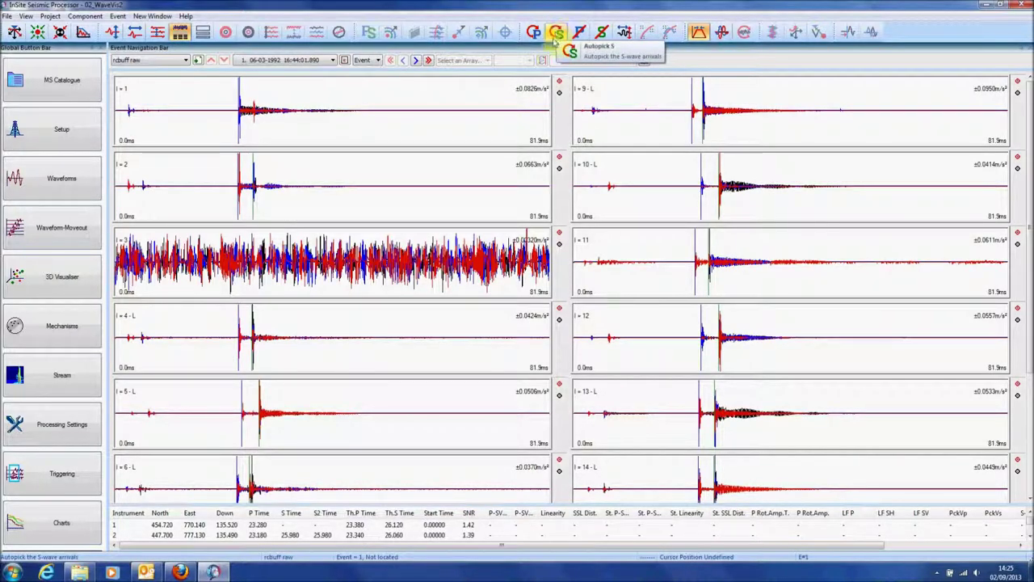
- View instrument 1 in channel view and cancel the P-wave picks
double_click(390, 134)
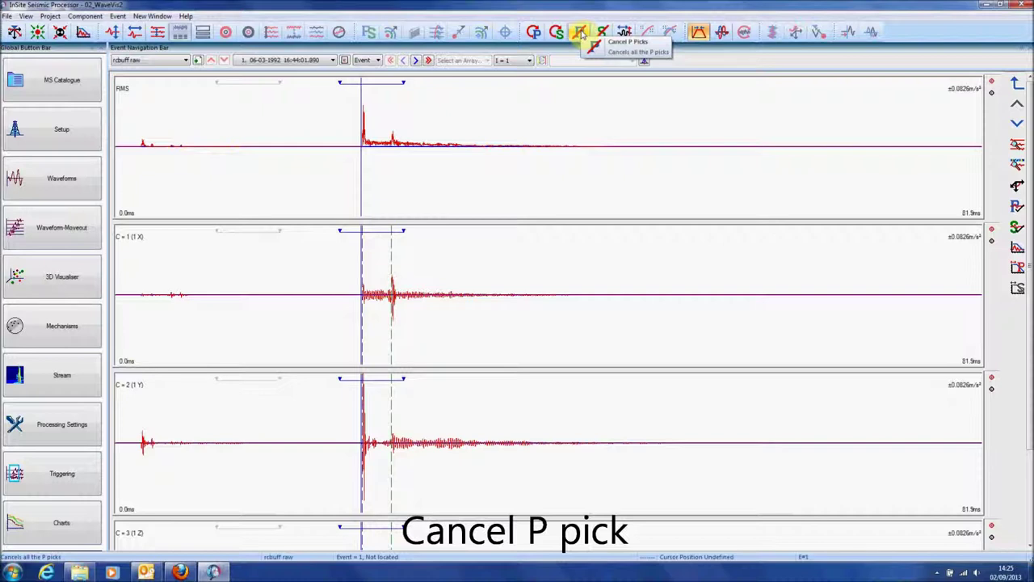
click(583, 34)
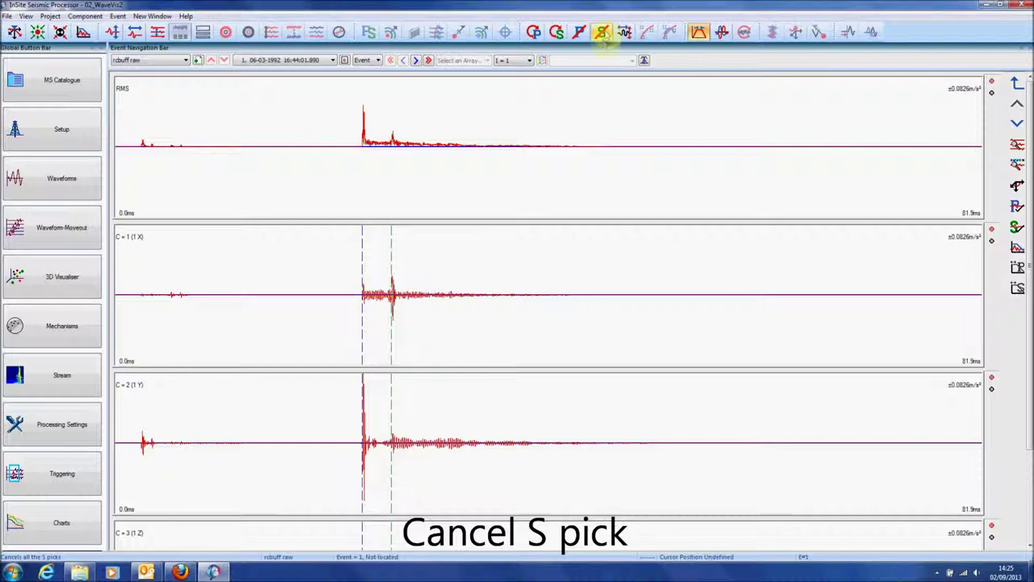
- Add a manual P-arrival pick to event 1 and align it with the first arrival onset
right_click(315, 174)
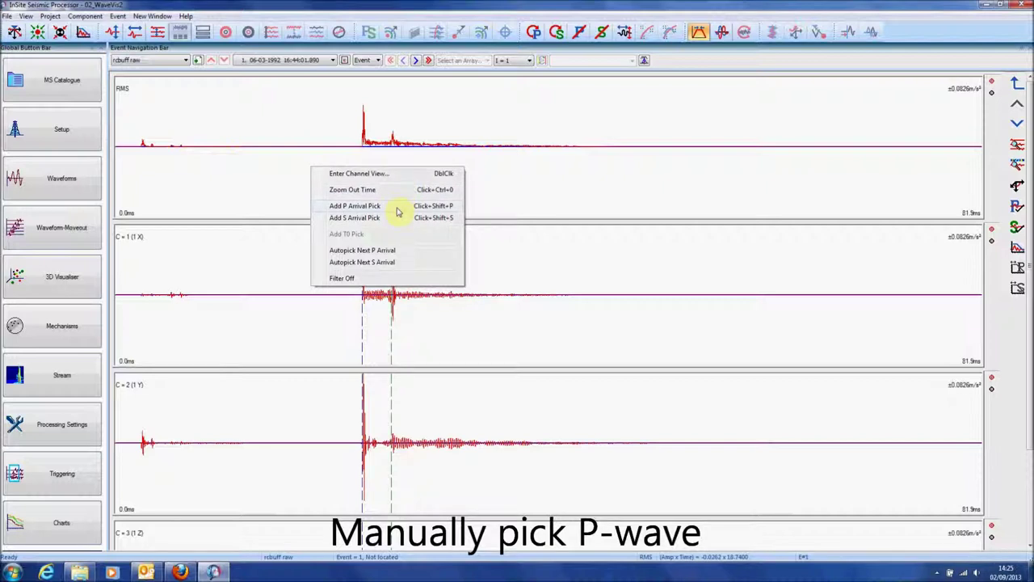
click(398, 212)
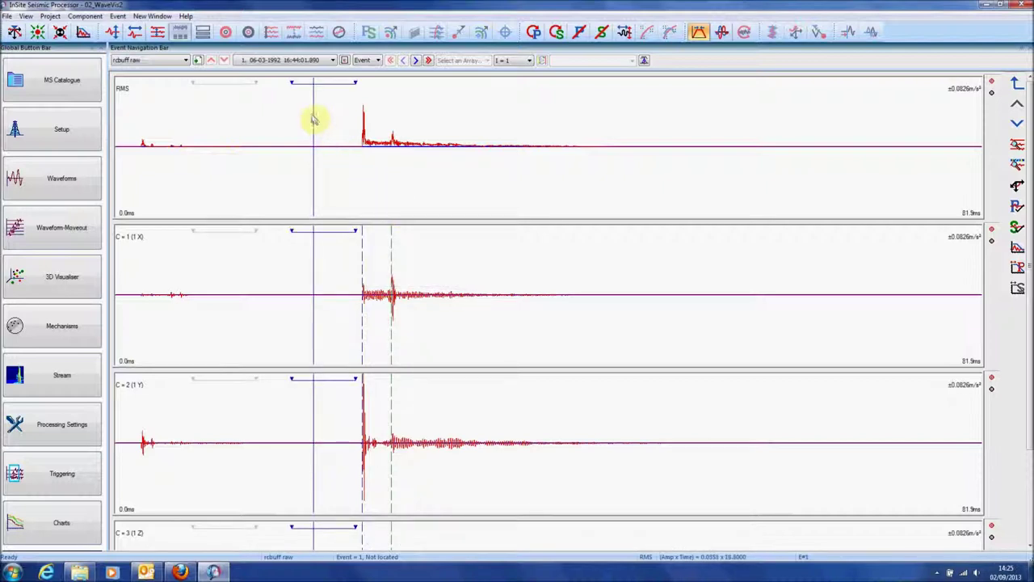
drag(314, 118, 363, 157)
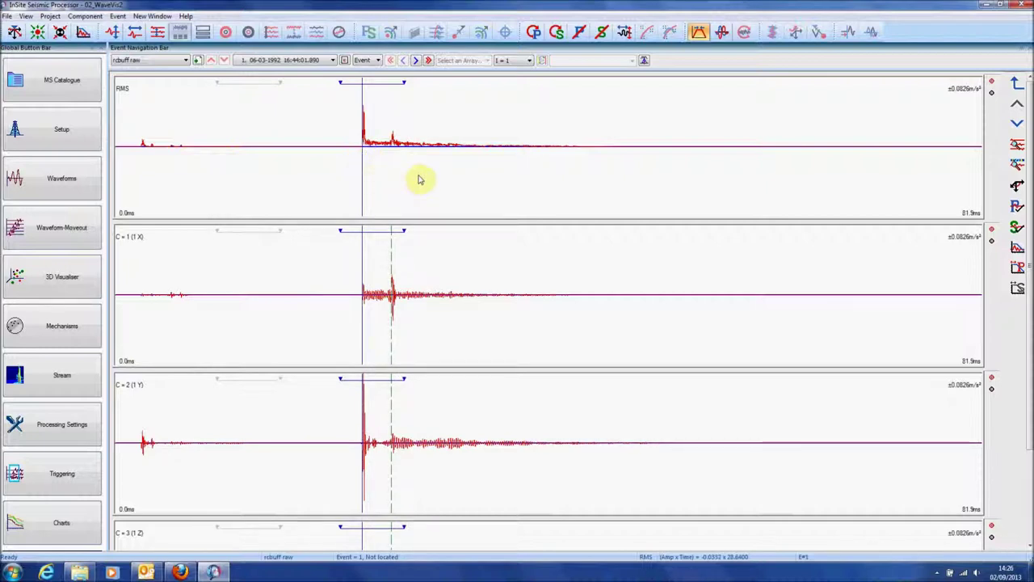
- Add an S-arrival pick and place it on the S-wave arrival of the RMS trace
right_click(395, 166)
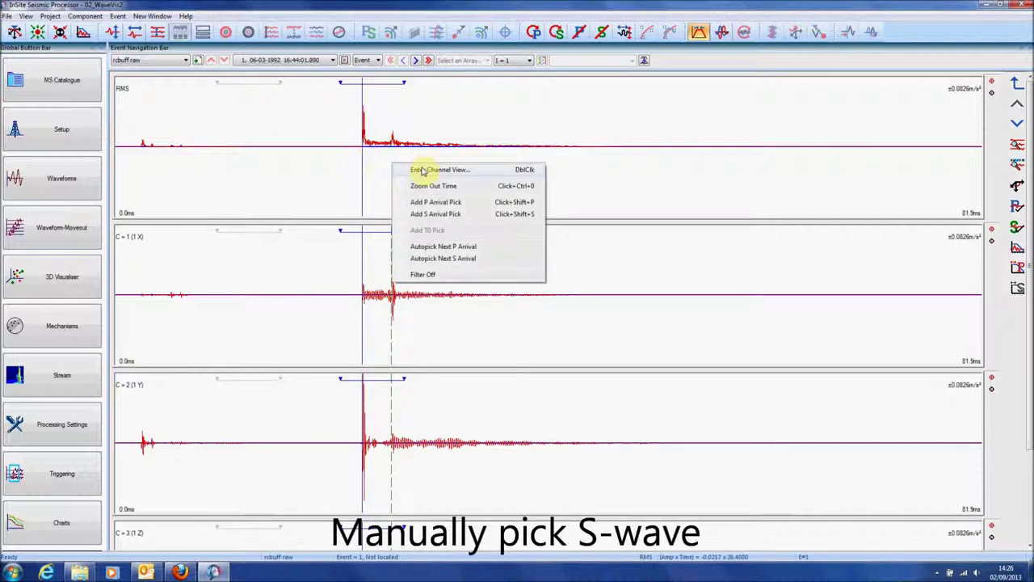
click(474, 214)
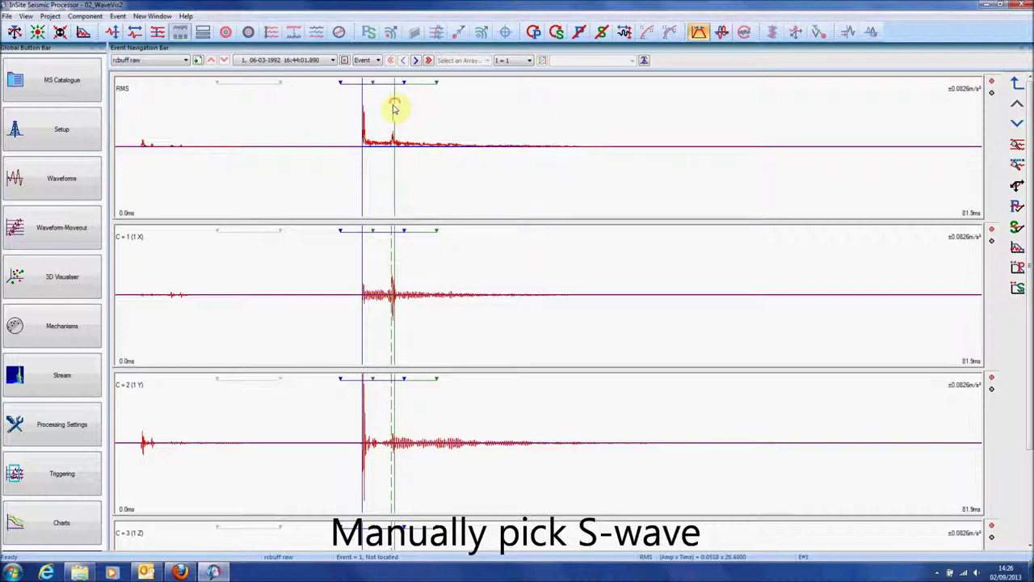
drag(395, 108, 396, 144)
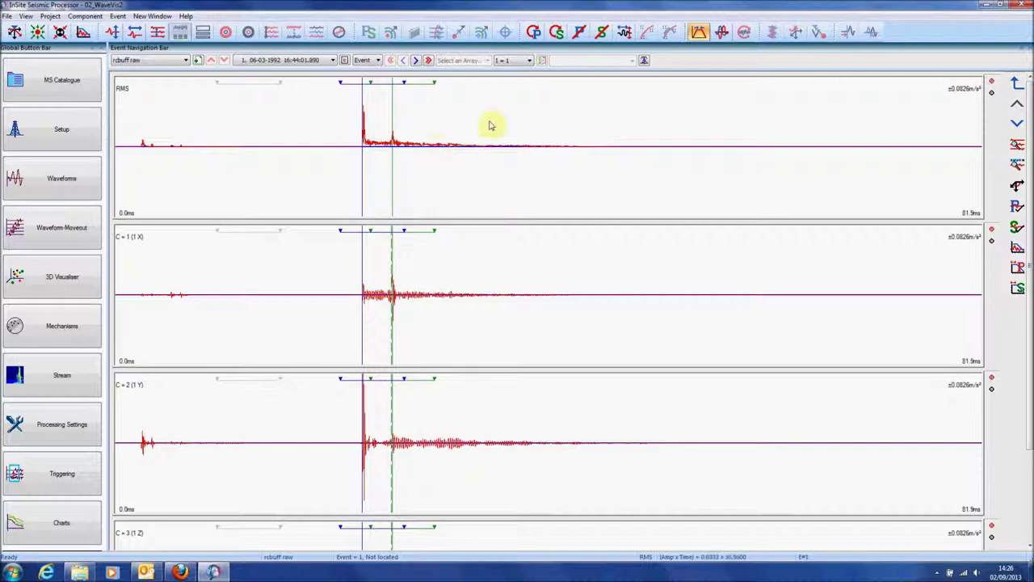
- Locate event 1 from its picks at N 436.411, E 759.636, depth 128.270, magnitude -1.42
click(1017, 85)
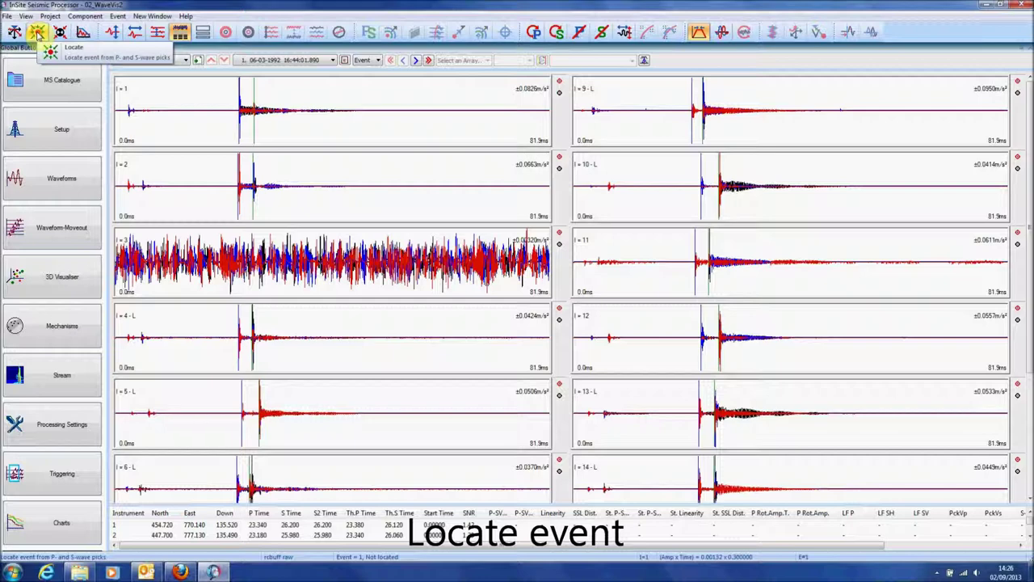
click(37, 33)
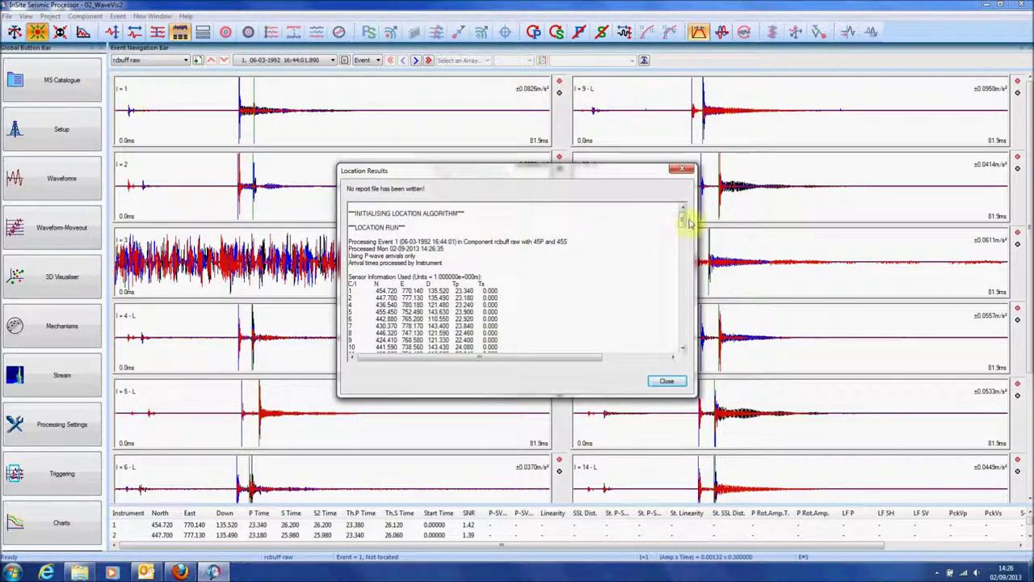
drag(684, 221, 677, 327)
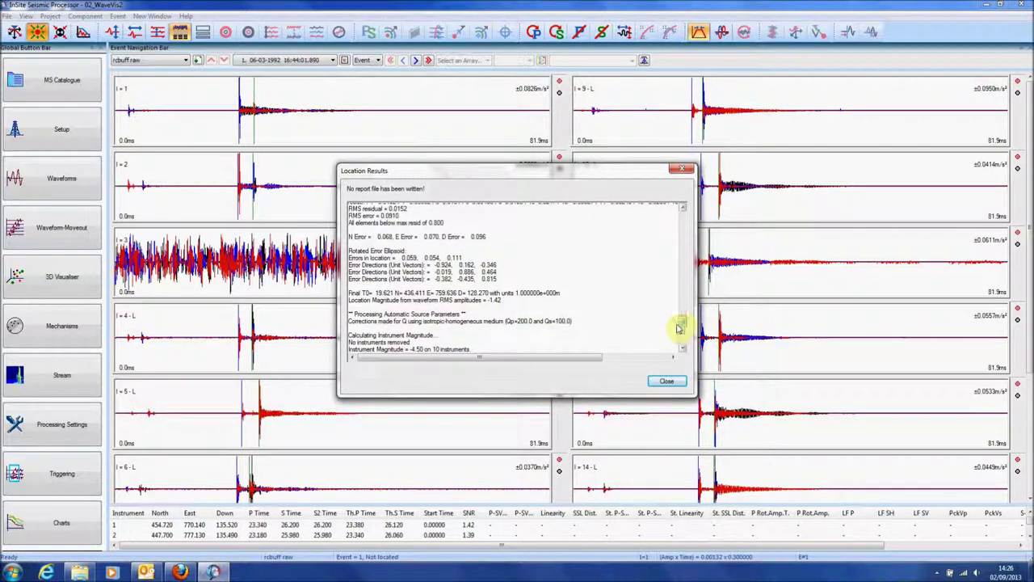
click(666, 383)
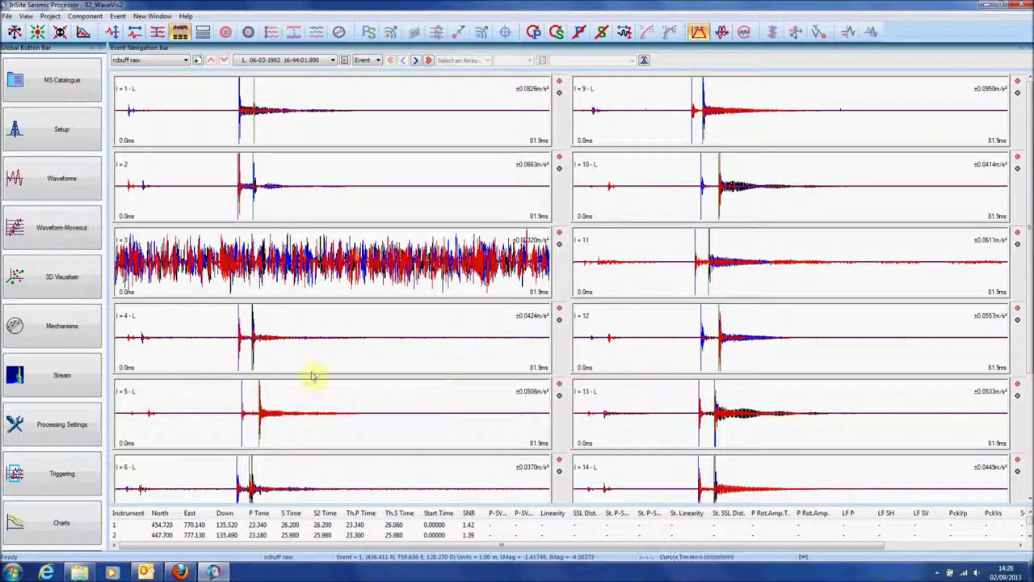
- Show event 1's located hypocentre in the 3D visualiser and rotate the scene around it
click(79, 283)
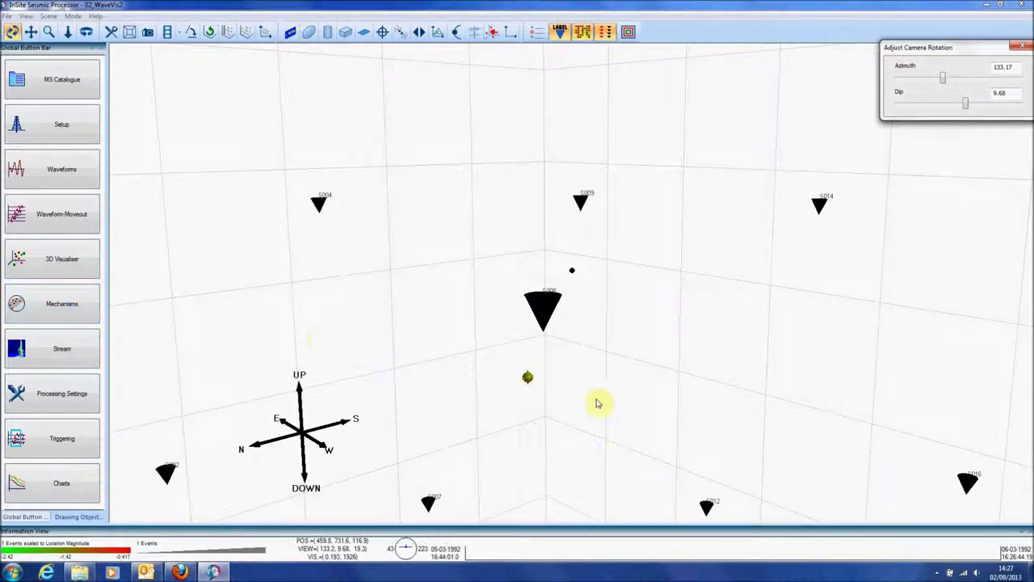
drag(595, 415, 464, 467)
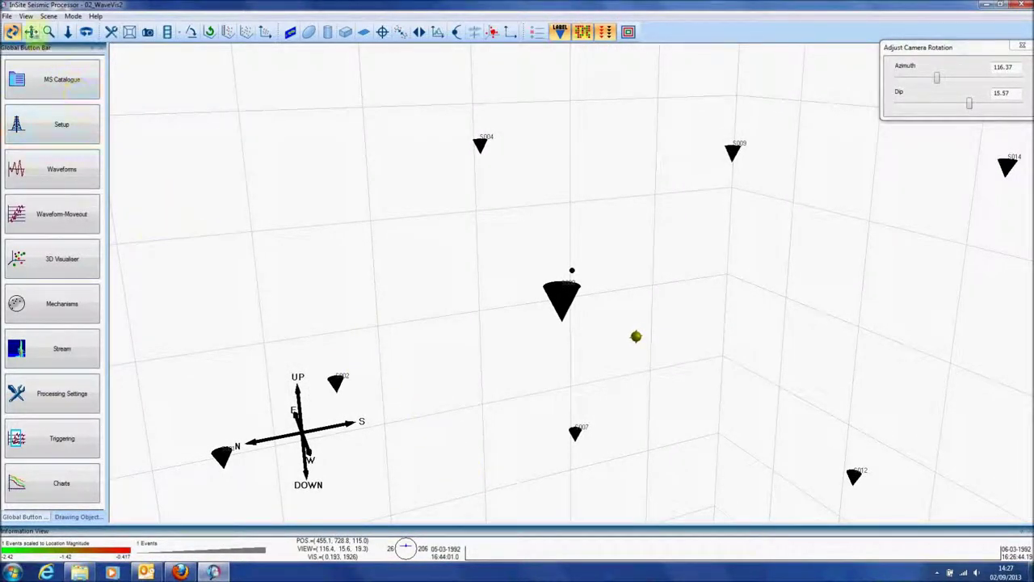
click(26, 16)
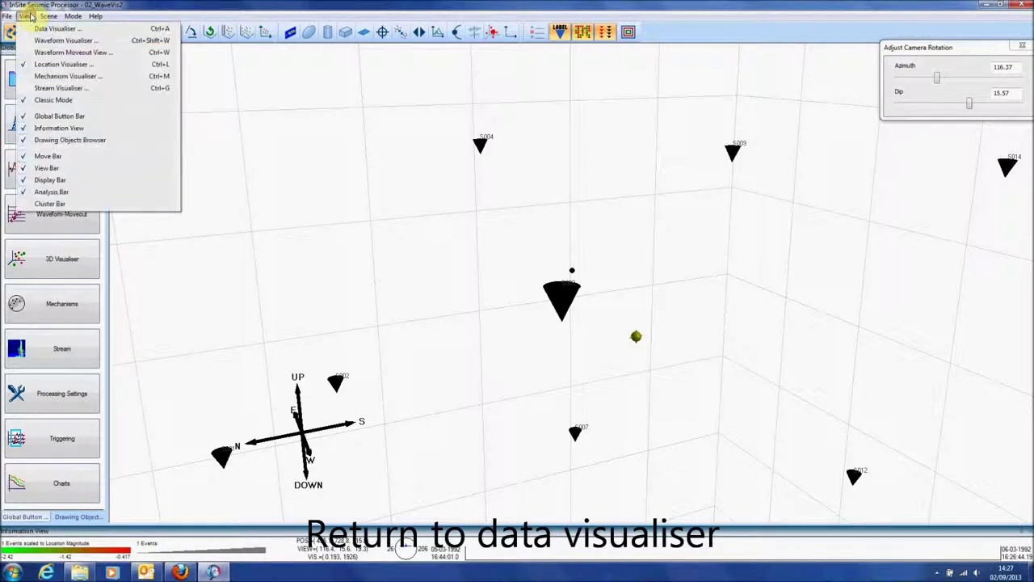
- In the Data Visualiser, add Auto-pick Event and Locate Event to the Auto-Processor's chosen processes
click(112, 30)
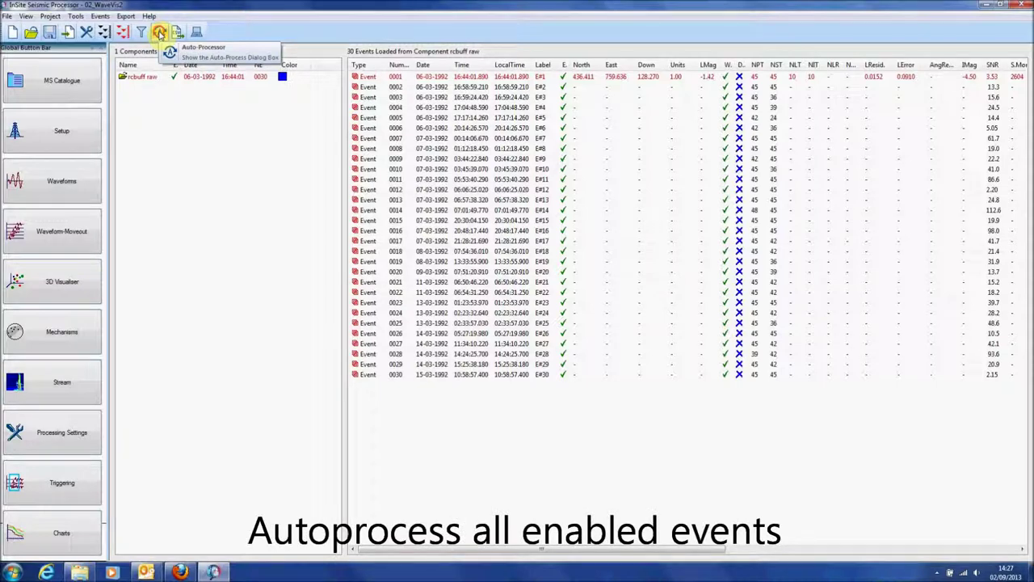
click(160, 32)
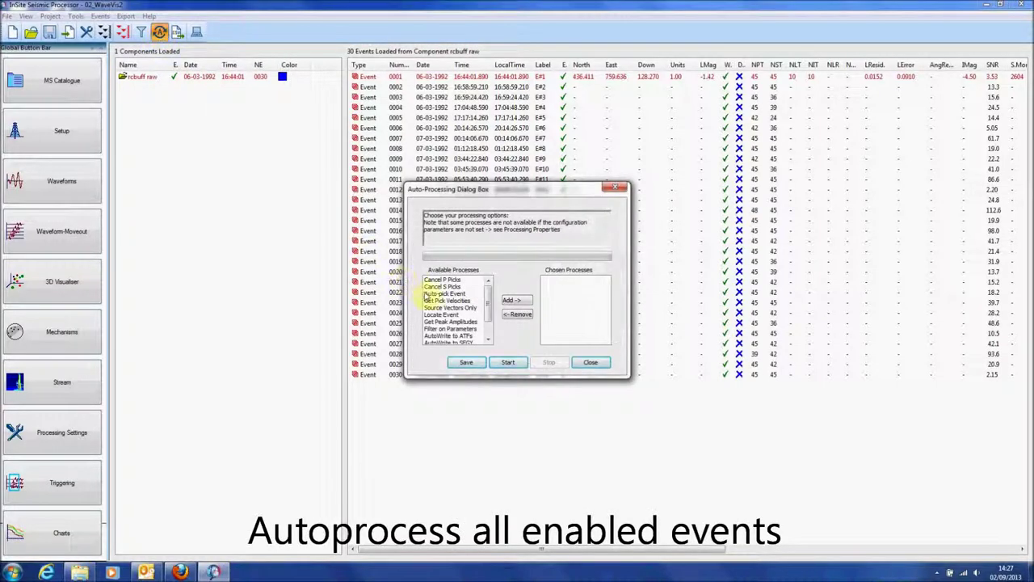
click(451, 293)
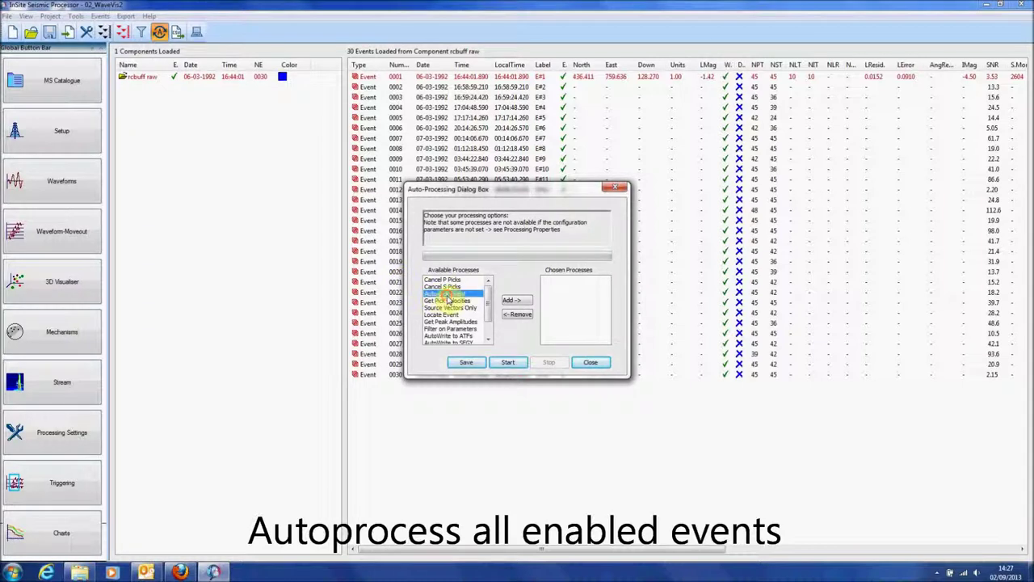
click(527, 301)
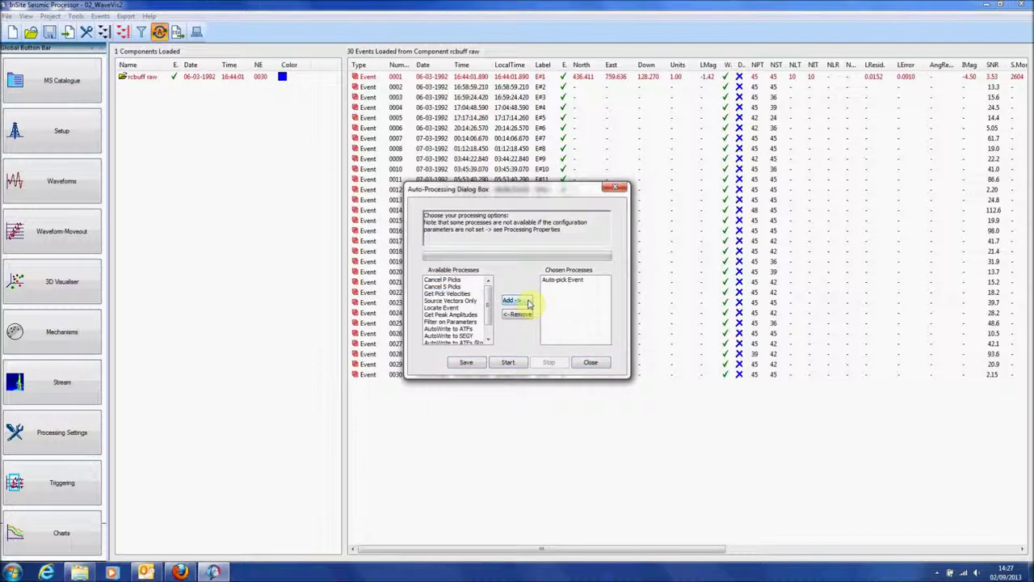
click(462, 308)
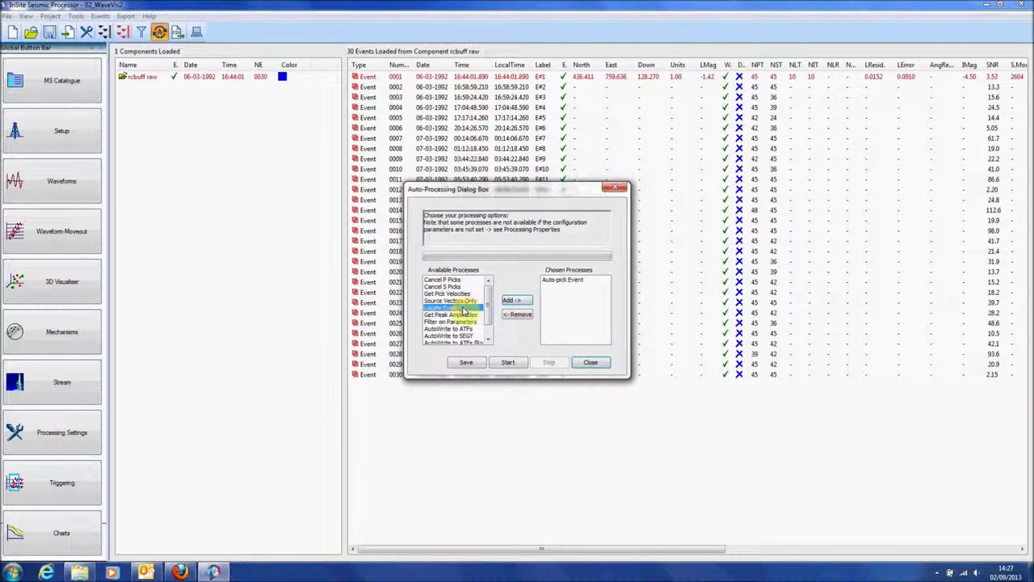
click(527, 301)
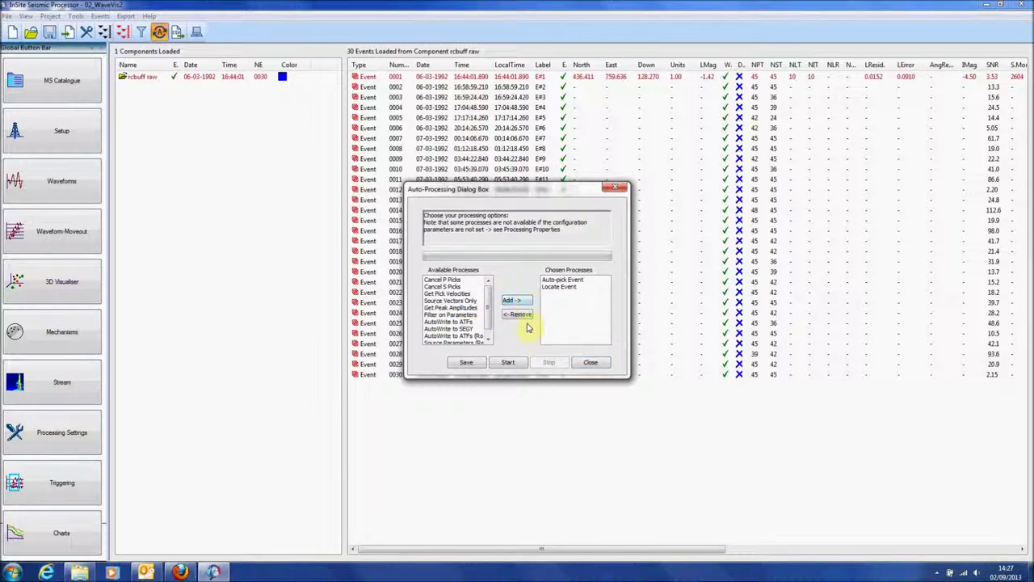
- Run auto-processing so all events except 24 get North, East, Down and magnitude values
click(507, 362)
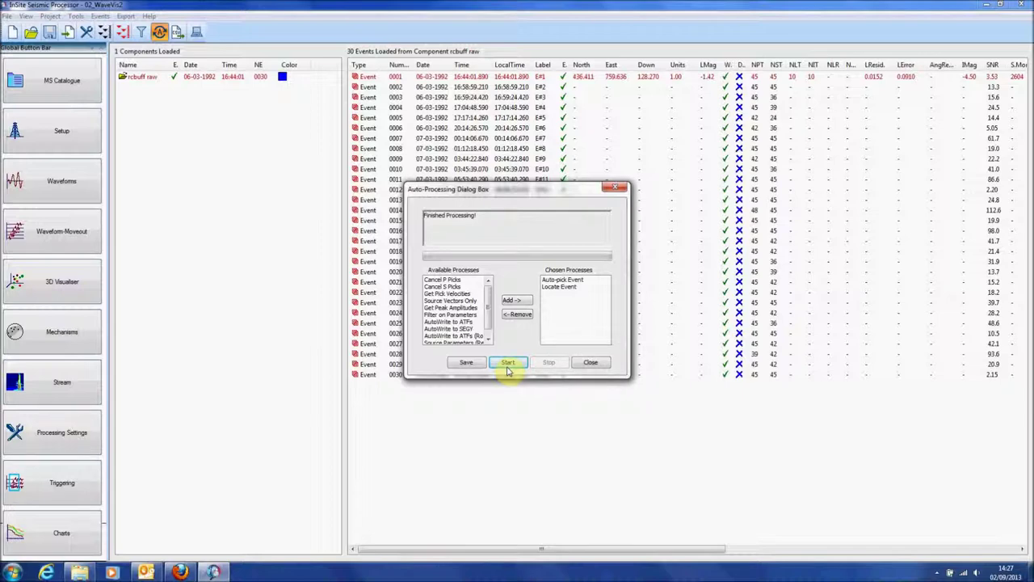
click(590, 363)
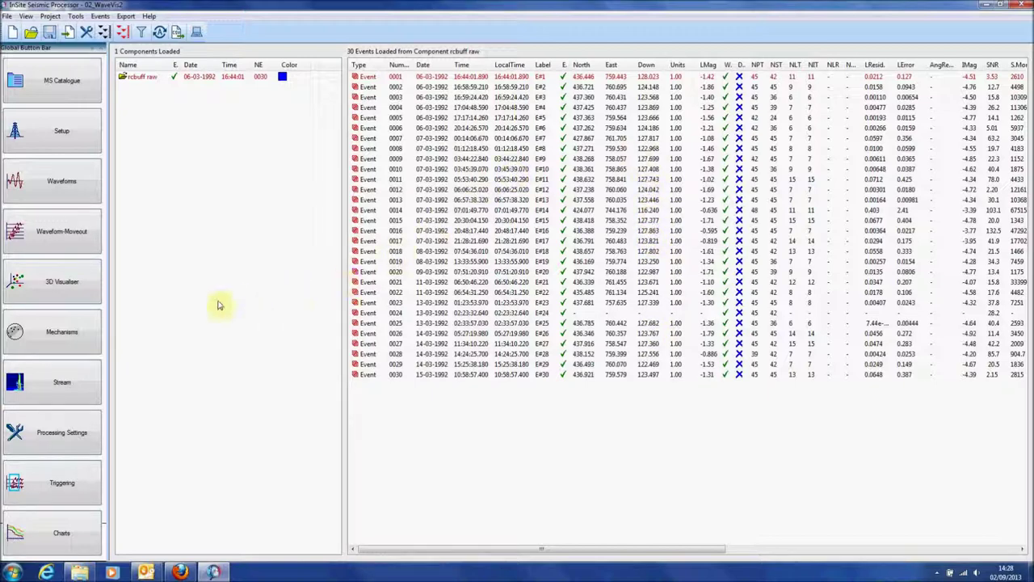
click(77, 296)
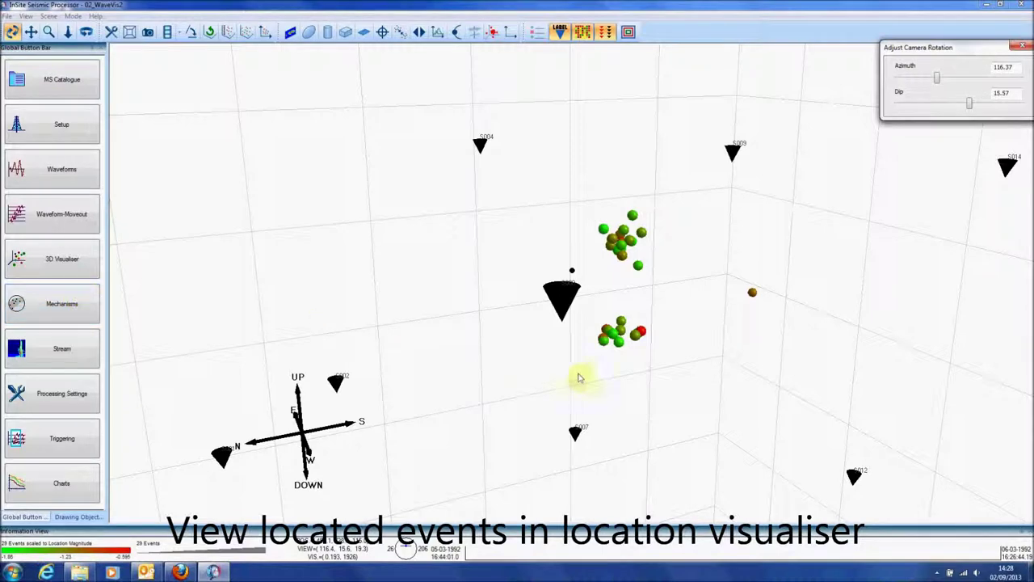
- Rotate the 3D view to inspect the two clusters of 29 located events
drag(759, 350, 979, 307)
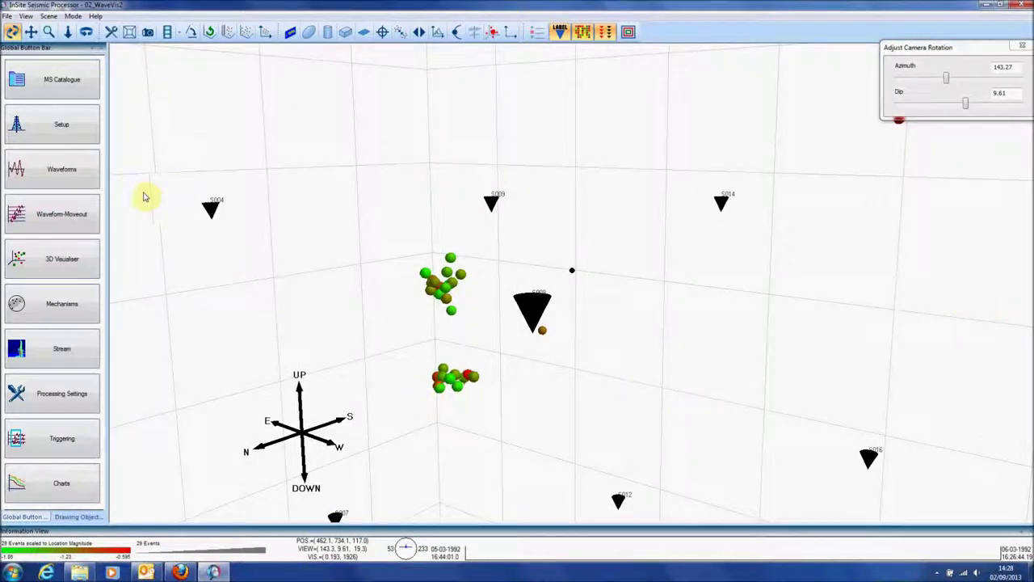
click(7, 16)
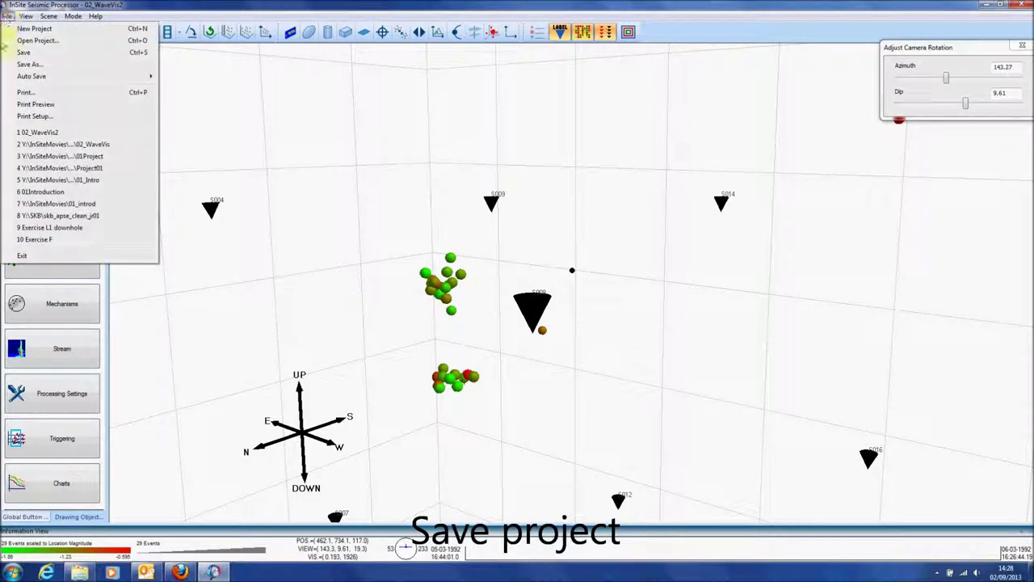